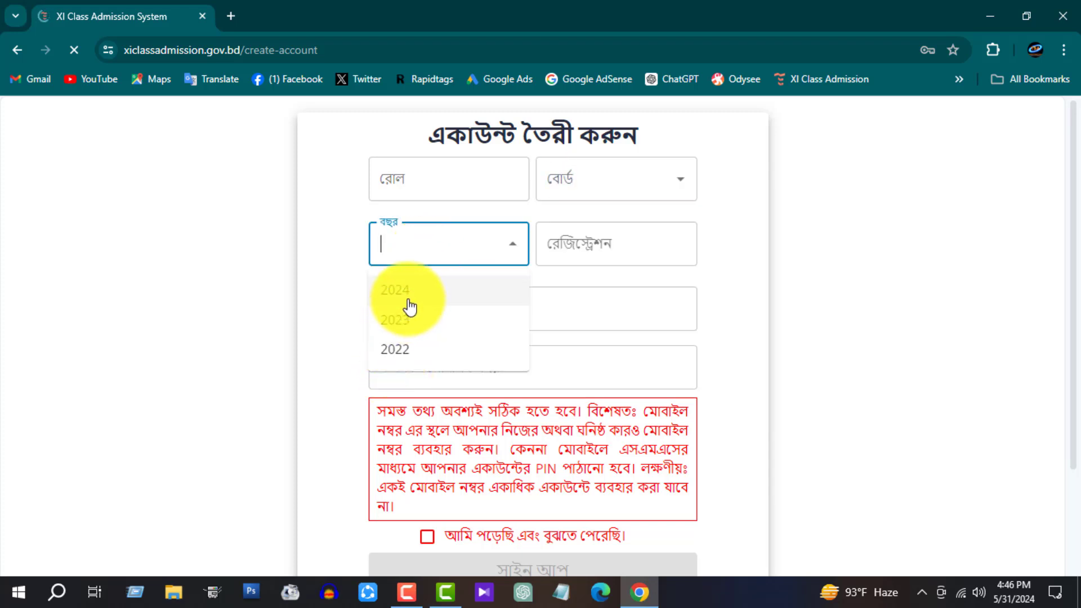
# Step: Close the year list without choosing a year and move through the empty mobile number fields
pyautogui.click(424, 234)
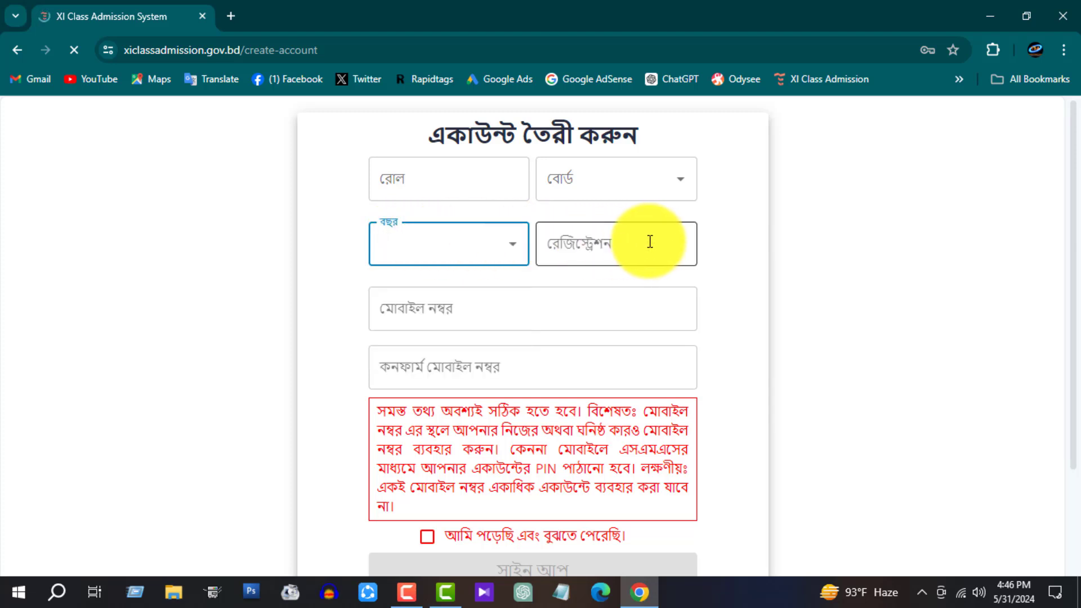
pyautogui.click(428, 307)
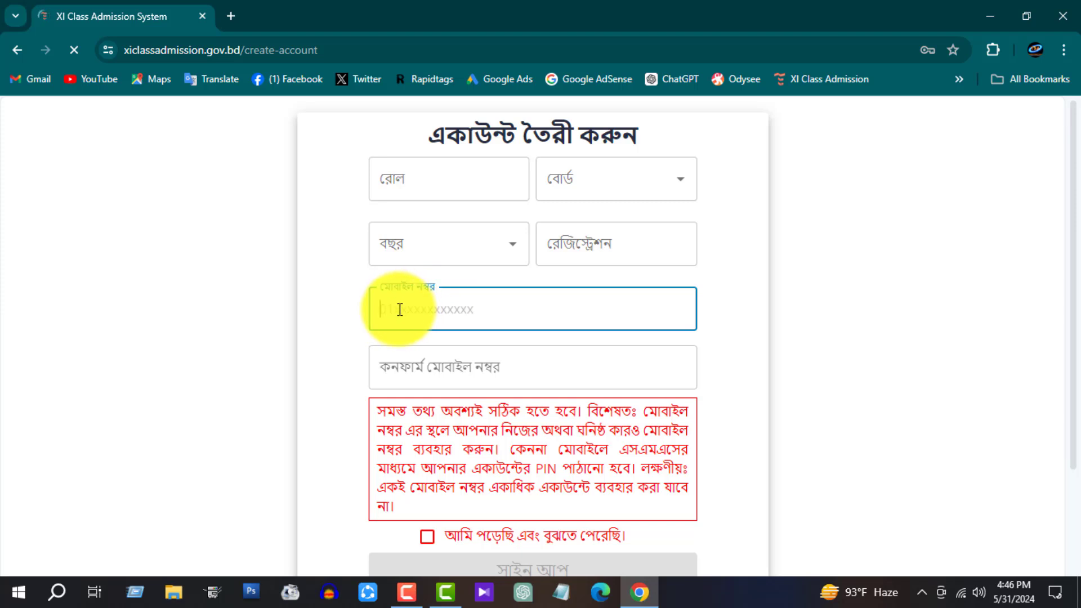
pyautogui.click(405, 367)
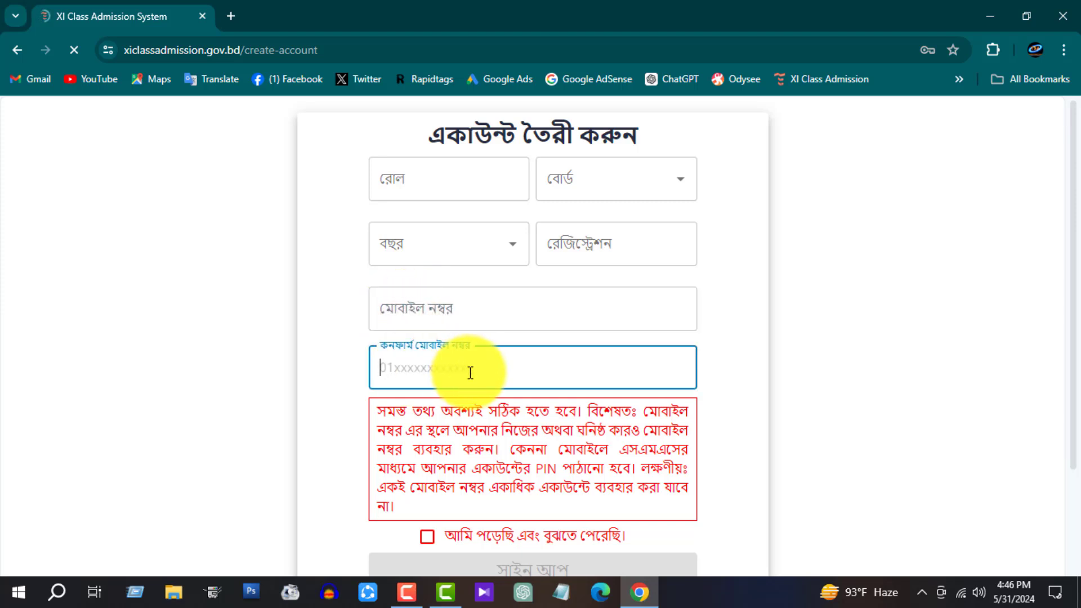
pyautogui.scroll(-2, 450, 343)
pyautogui.click(422, 225)
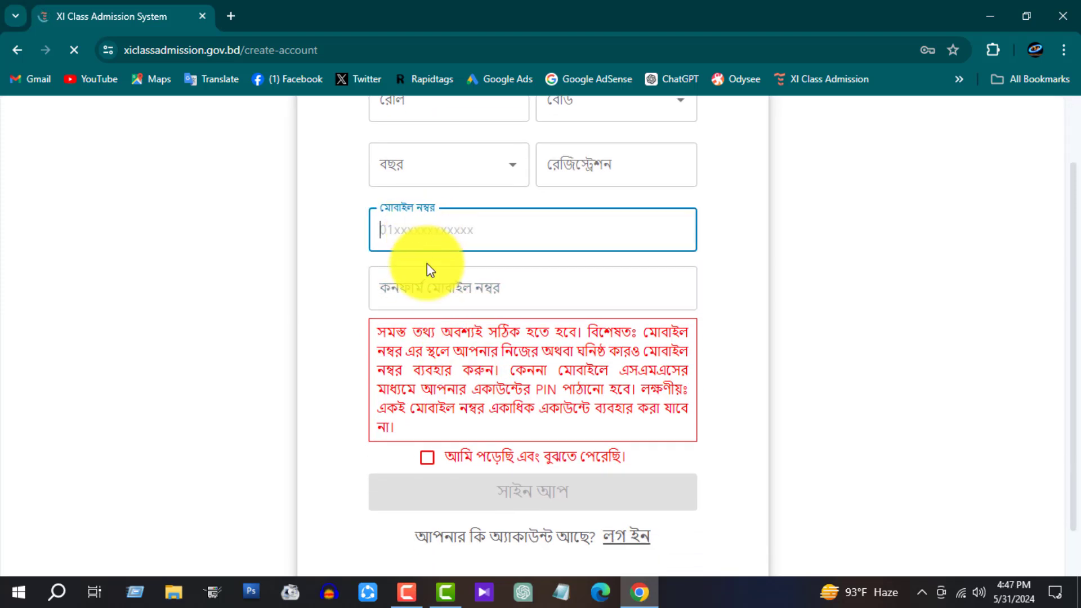
pyautogui.click(429, 285)
# Step: Read the red notice, tick the agreement checkbox and submit the empty sign-up form
pyautogui.moveTo(387, 332); pyautogui.dragTo(580, 331)
pyautogui.click(616, 335)
pyautogui.moveTo(660, 332); pyautogui.dragTo(678, 333)
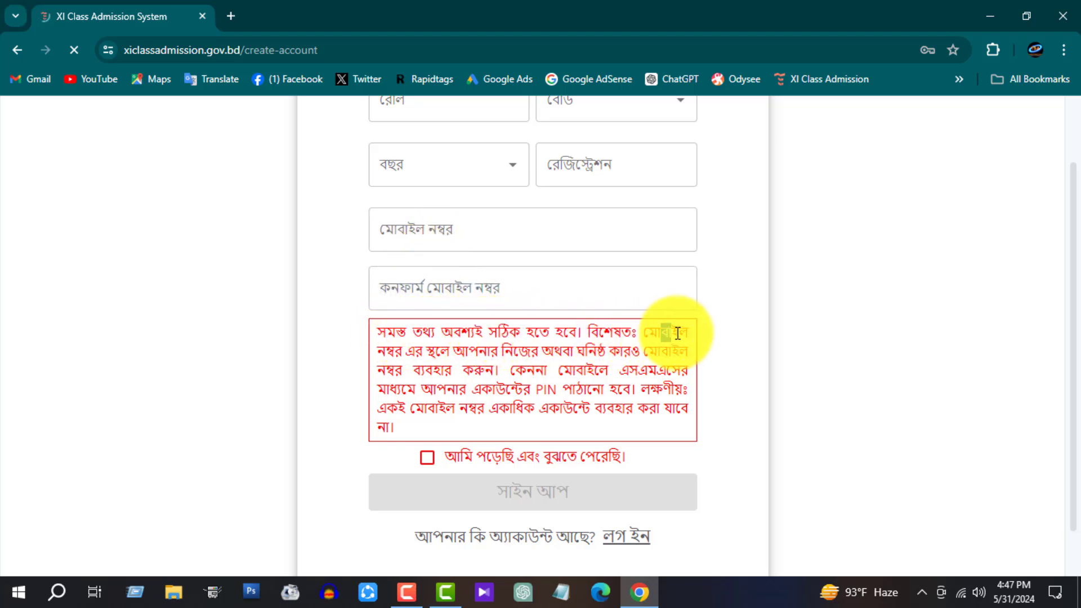
pyautogui.moveTo(423, 350); pyautogui.dragTo(653, 372)
pyautogui.moveTo(422, 390); pyautogui.dragTo(543, 398)
pyautogui.moveTo(615, 408); pyautogui.dragTo(675, 407)
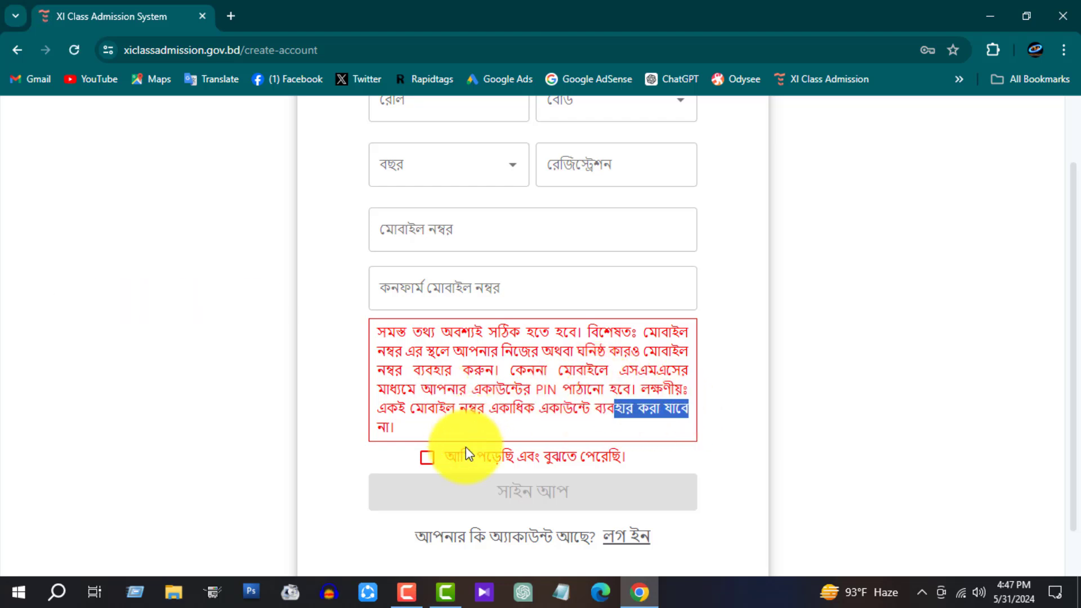
pyautogui.click(430, 454)
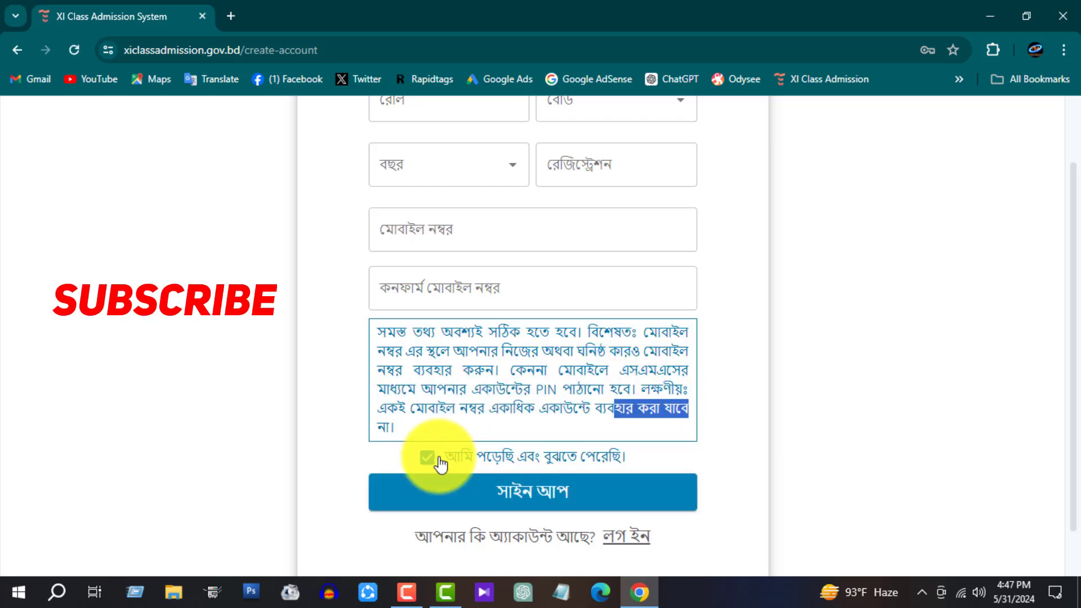
pyautogui.click(529, 489)
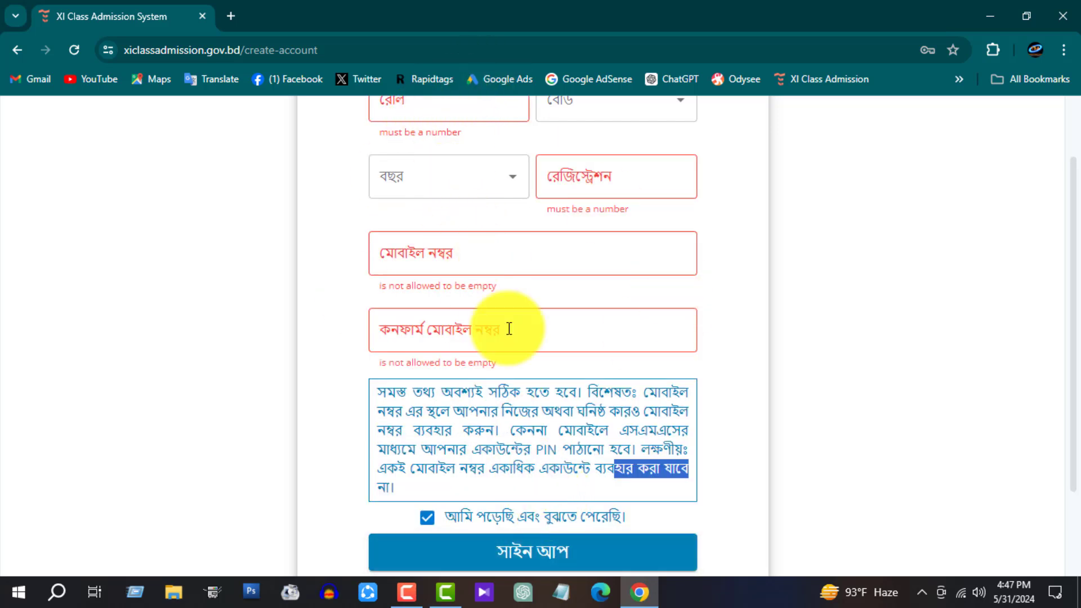
# Step: Re-tick the agreement after the validation errors, then return to the home page
pyautogui.scroll(-2, 524, 372)
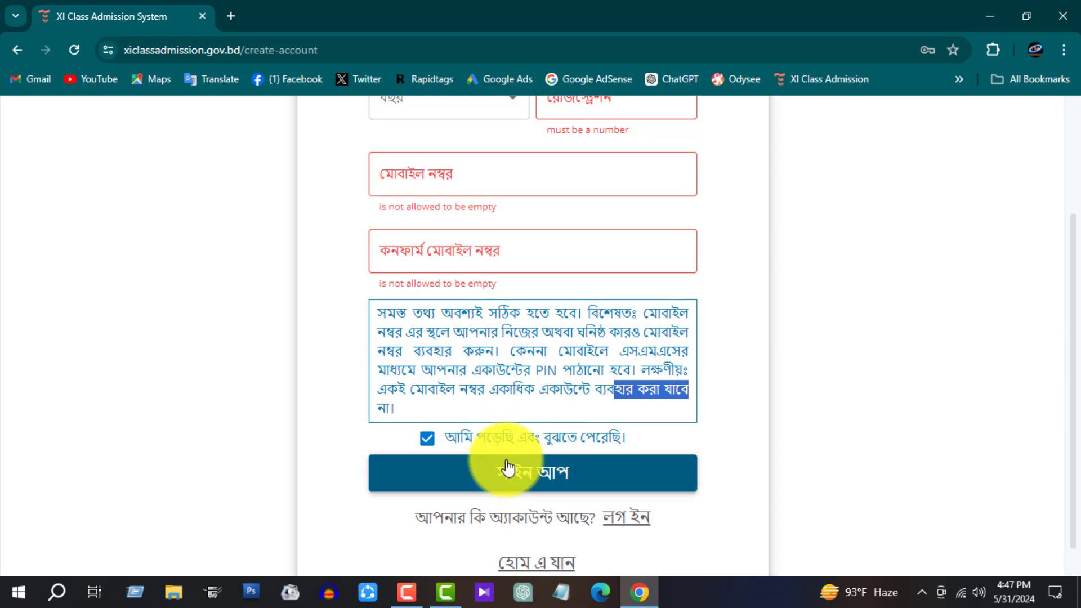
pyautogui.click(712, 408)
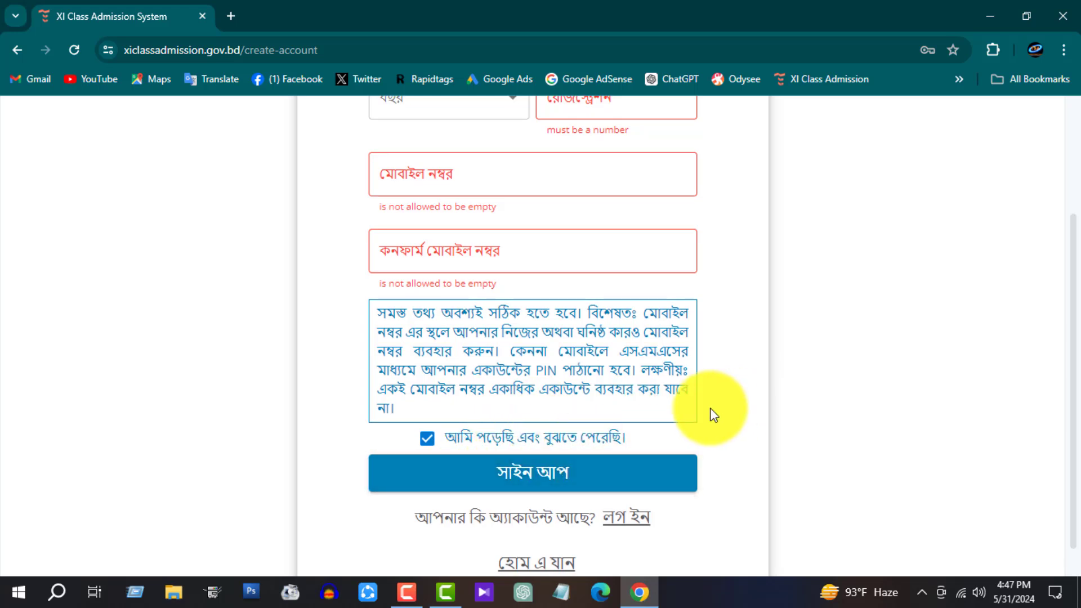
pyautogui.click(425, 441)
pyautogui.click(426, 440)
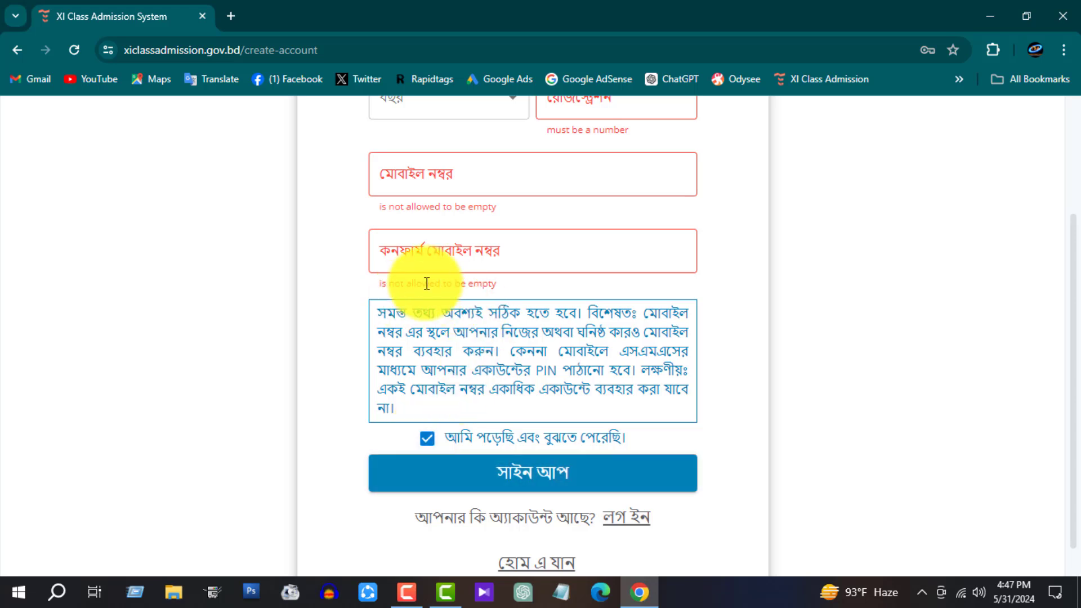
pyautogui.click(485, 239)
pyautogui.click(495, 188)
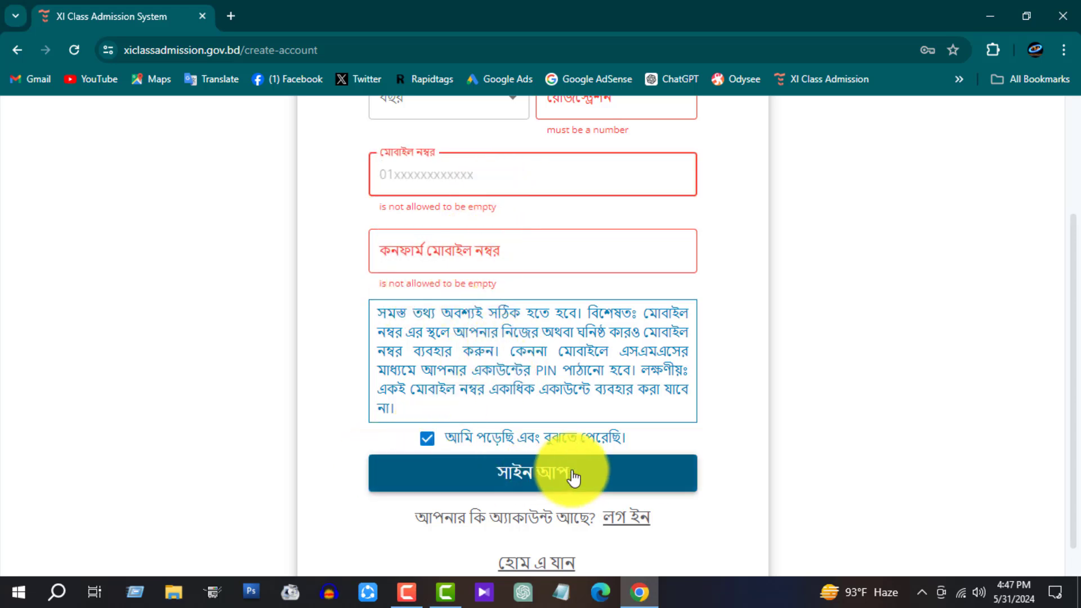
pyautogui.scroll(-1, 585, 457)
pyautogui.click(550, 531)
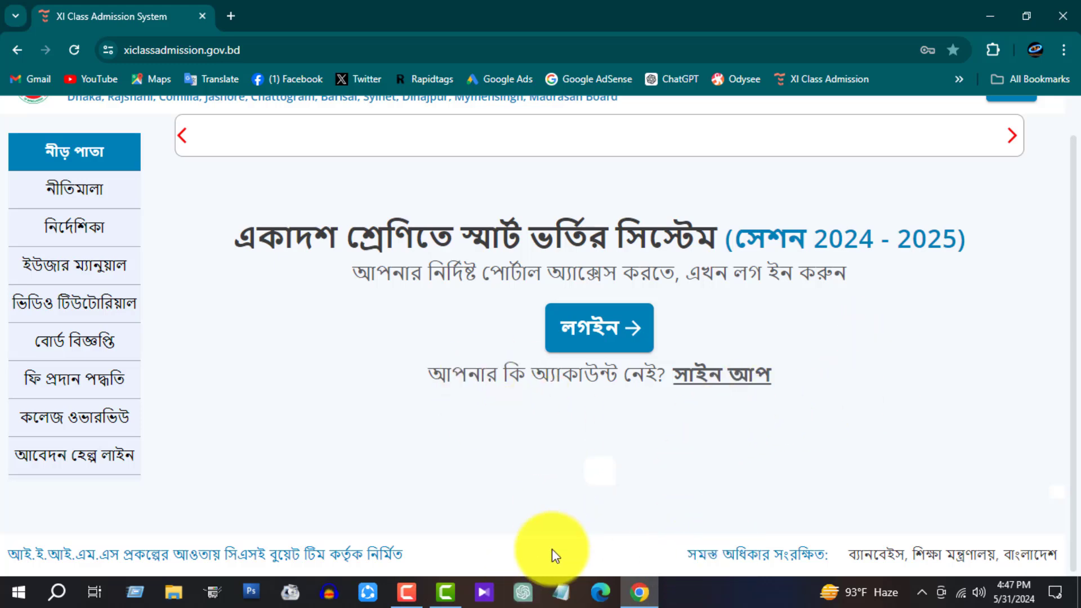
# Step: Open the লগইন page and place the cursor in the EDU ID field
pyautogui.click(613, 316)
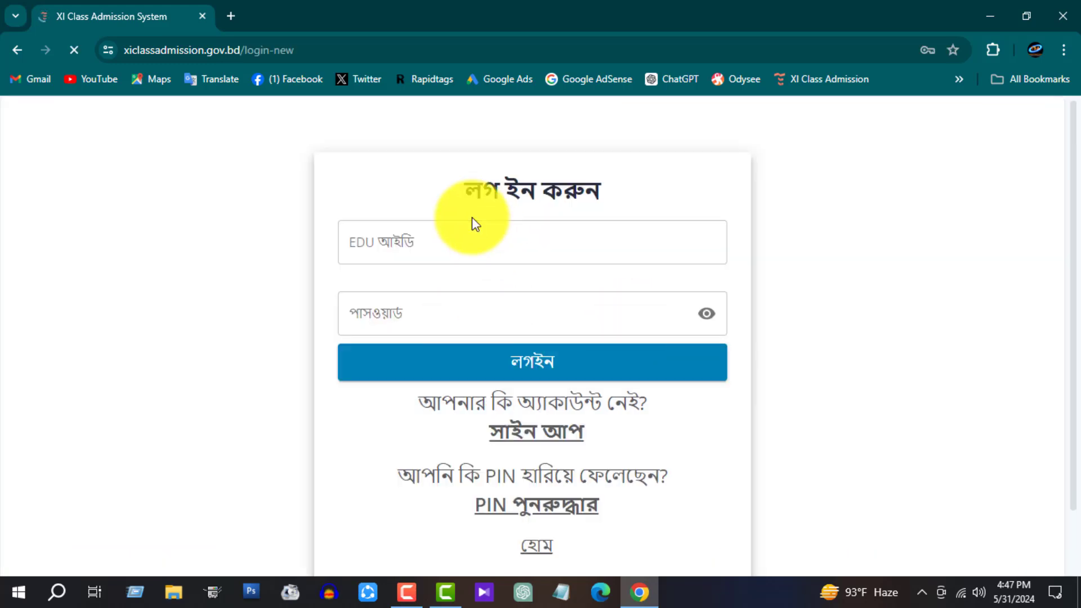
pyautogui.click(472, 228)
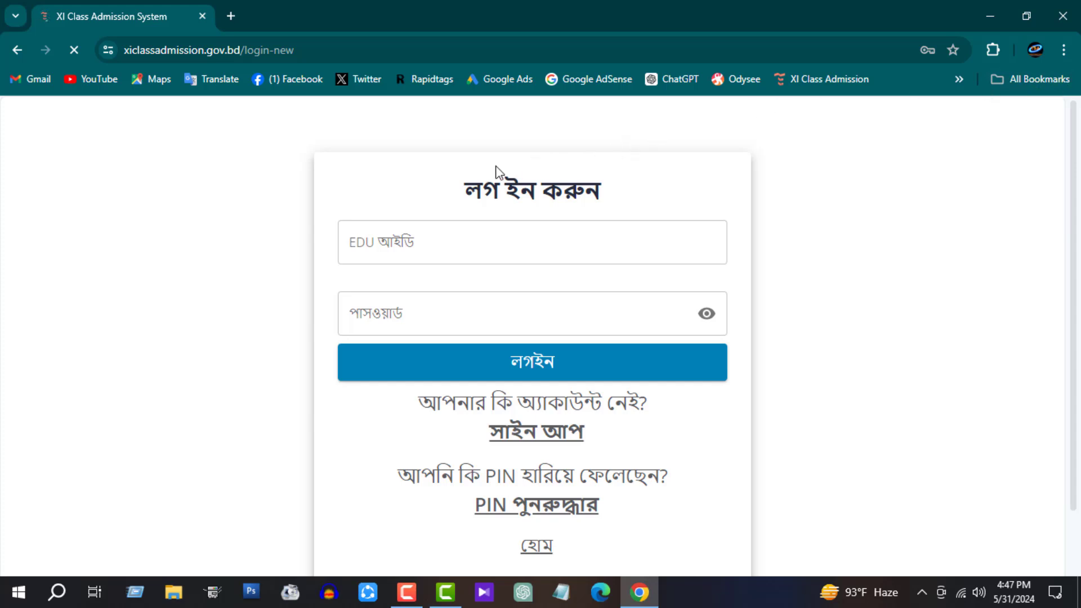
pyautogui.moveTo(473, 185); pyautogui.dragTo(667, 184)
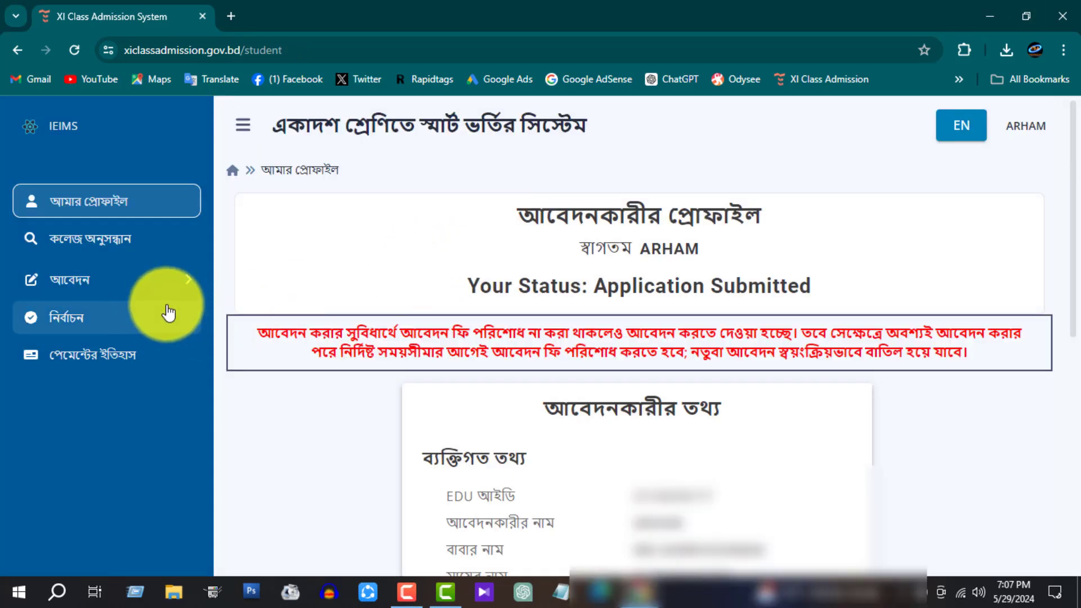
# Step: Open the 150 taka Application Fee payment page from the আবেদন menu
pyautogui.click(160, 281)
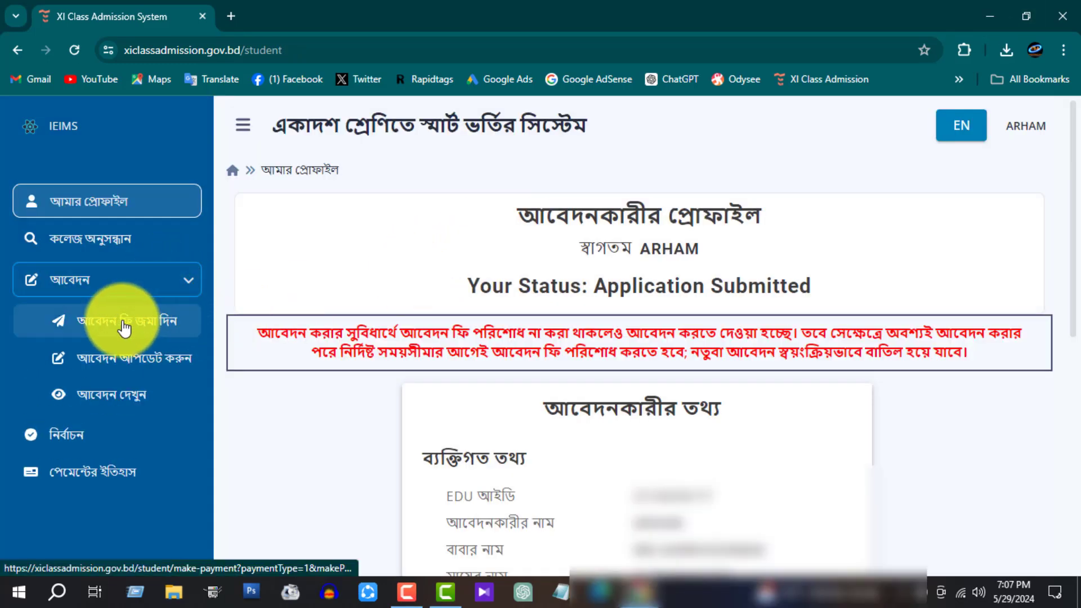
pyautogui.click(147, 321)
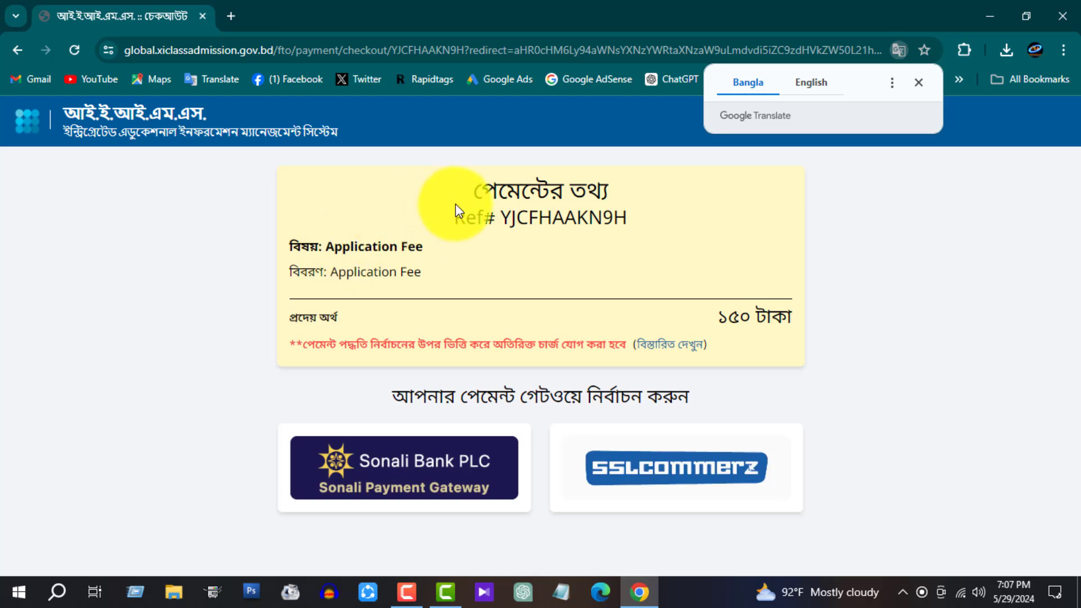
pyautogui.click(609, 201)
pyautogui.moveTo(715, 317); pyautogui.dragTo(791, 317)
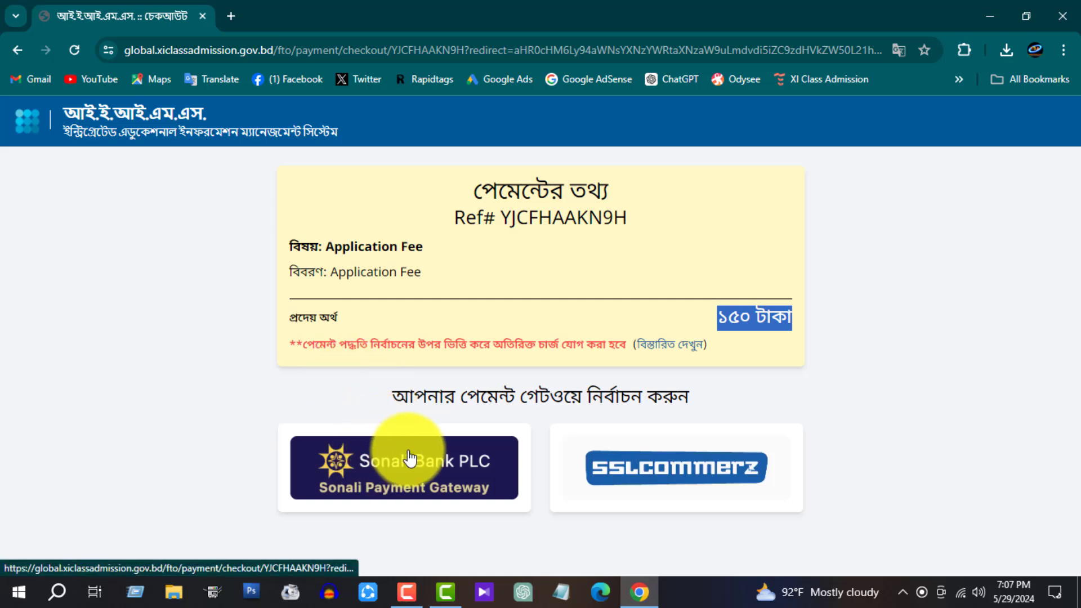
# Step: Choose Sonali Payment Gateway and accept its two-minute lock-out warning
pyautogui.click(378, 466)
pyautogui.moveTo(382, 260); pyautogui.dragTo(685, 261)
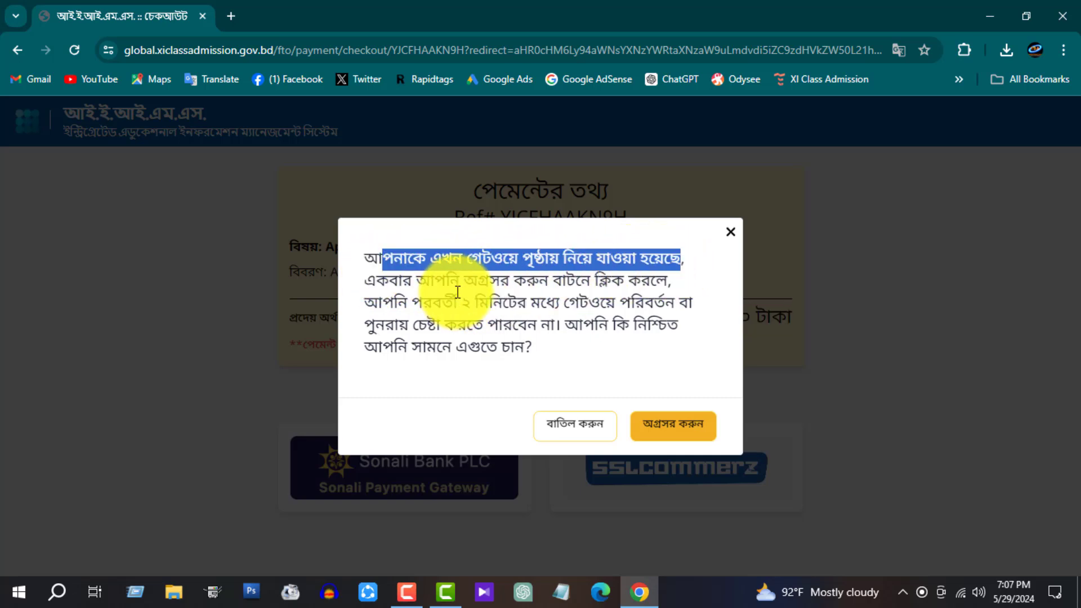
pyautogui.moveTo(461, 280); pyautogui.dragTo(389, 281)
pyautogui.moveTo(423, 302); pyautogui.dragTo(678, 302)
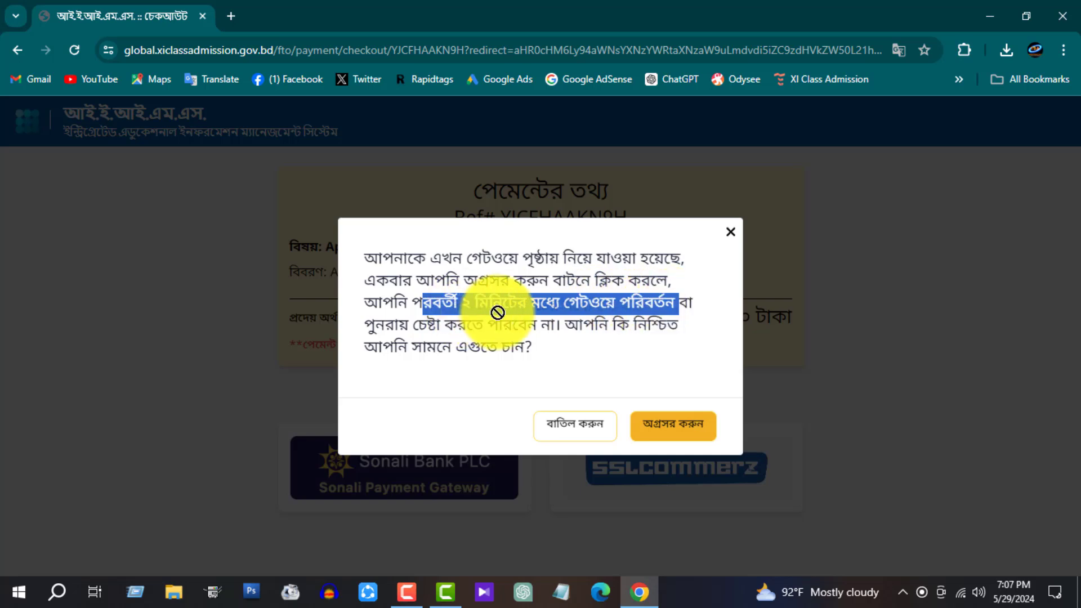
pyautogui.moveTo(501, 324); pyautogui.dragTo(668, 325)
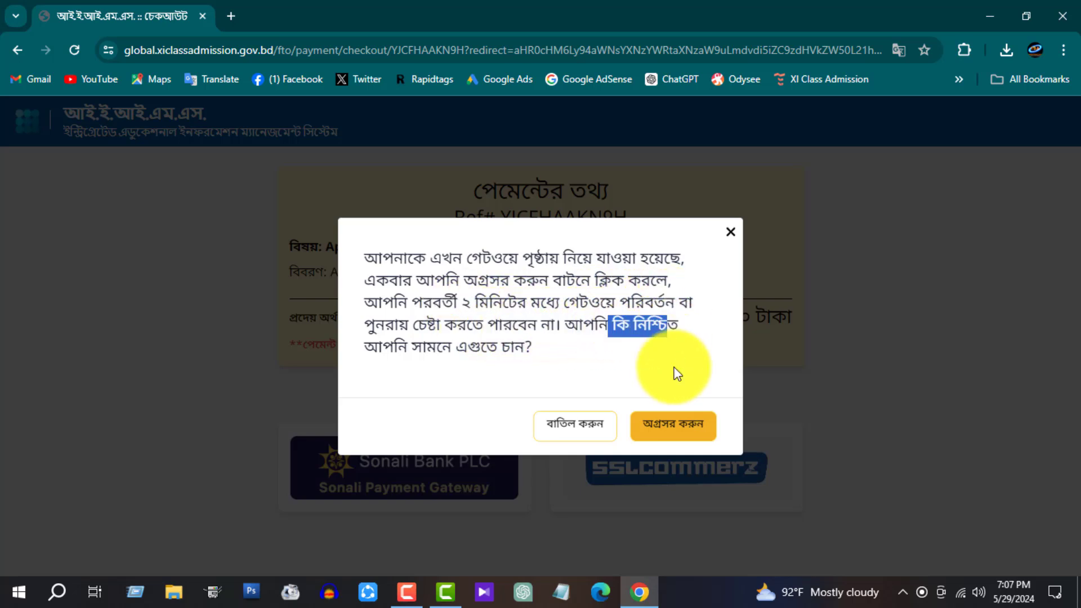
pyautogui.click(698, 432)
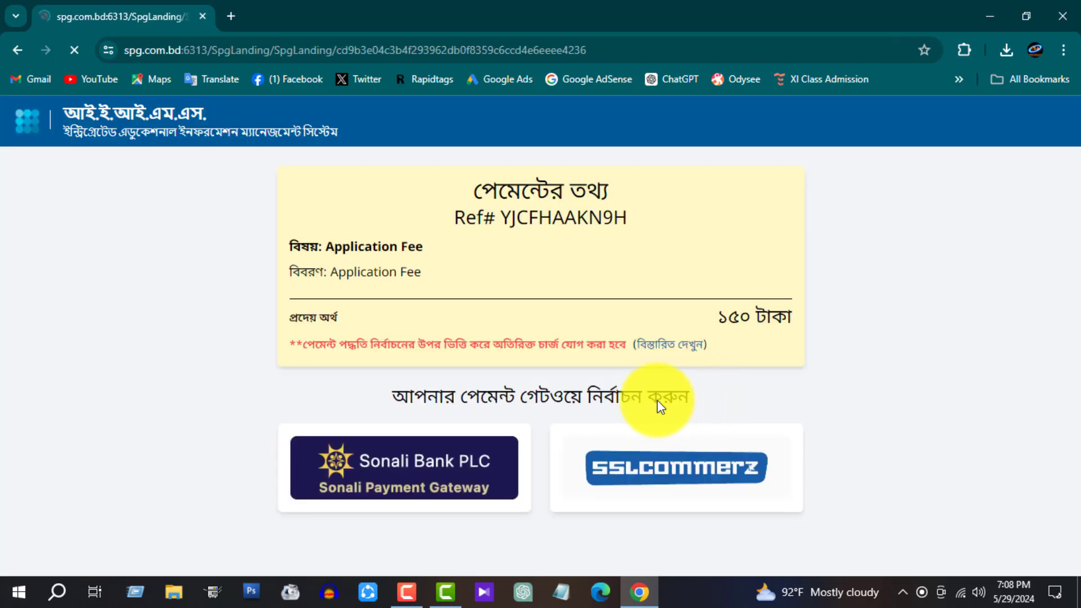
# Step: Look through the Sonali payment options and pick bKash under Mobile Banking
pyautogui.scroll(-1, 614, 388)
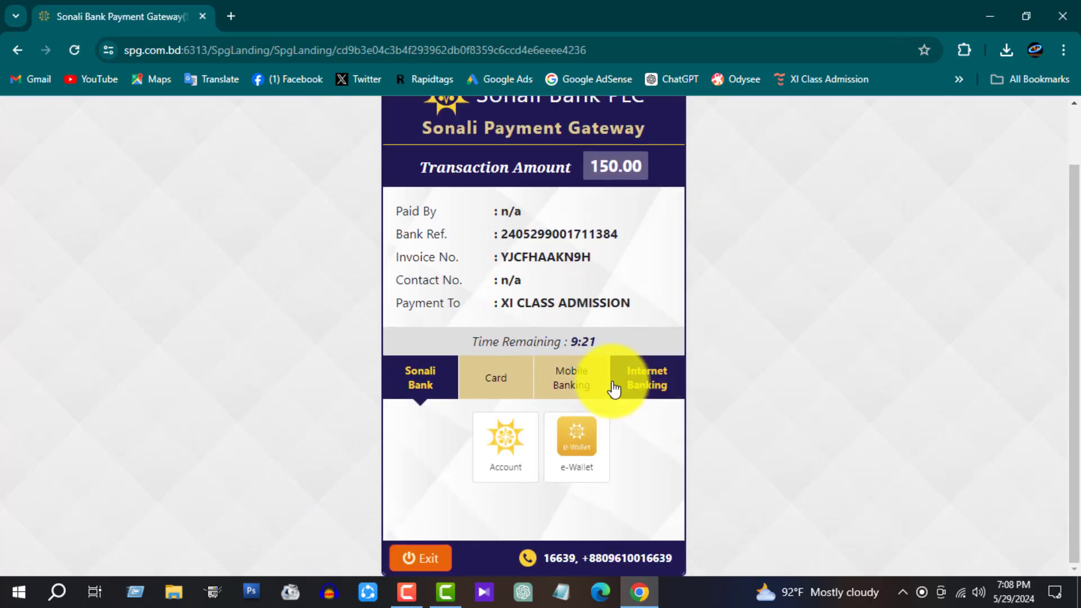
pyautogui.click(506, 466)
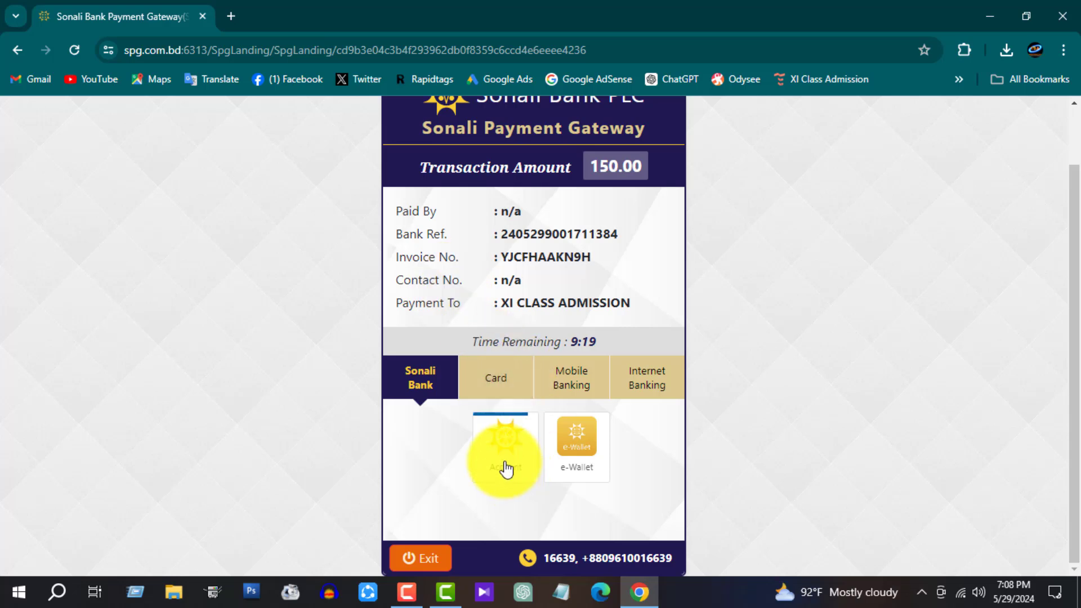
pyautogui.click(505, 385)
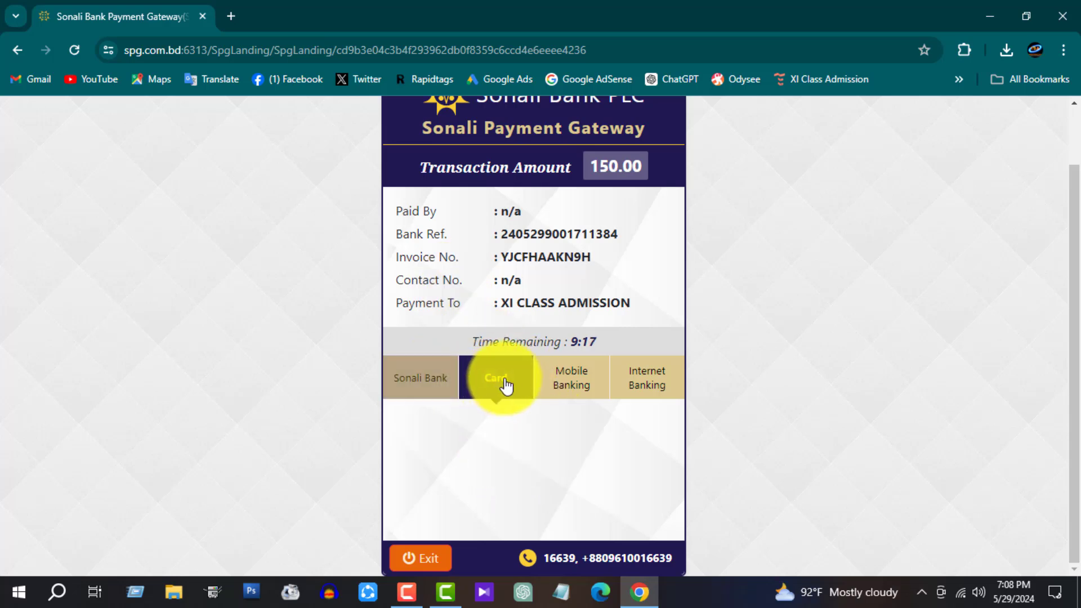
pyautogui.click(579, 386)
pyautogui.scroll(-2, 579, 395)
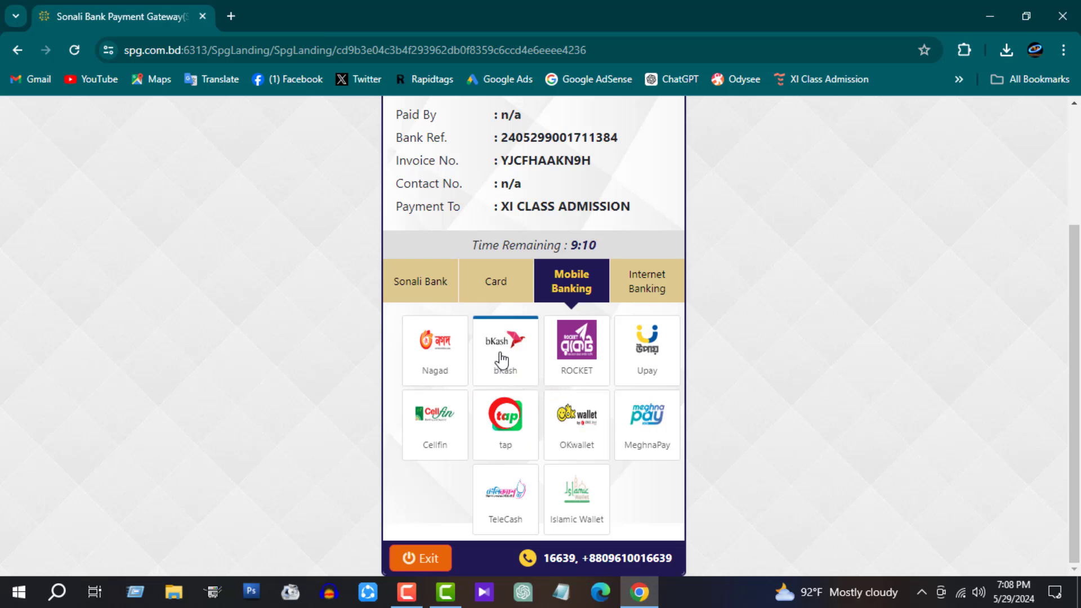
pyautogui.click(503, 360)
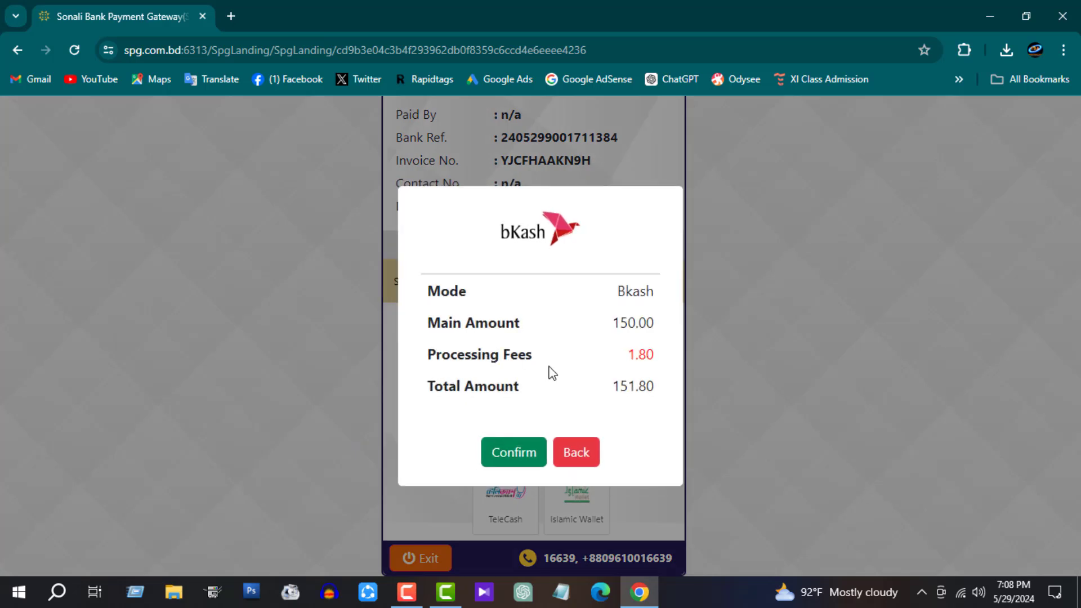
# Step: Confirm the bKash summary of 150.00 plus the 1.80 fee, totalling 151.80
pyautogui.doubleClick(638, 333)
pyautogui.click(630, 362)
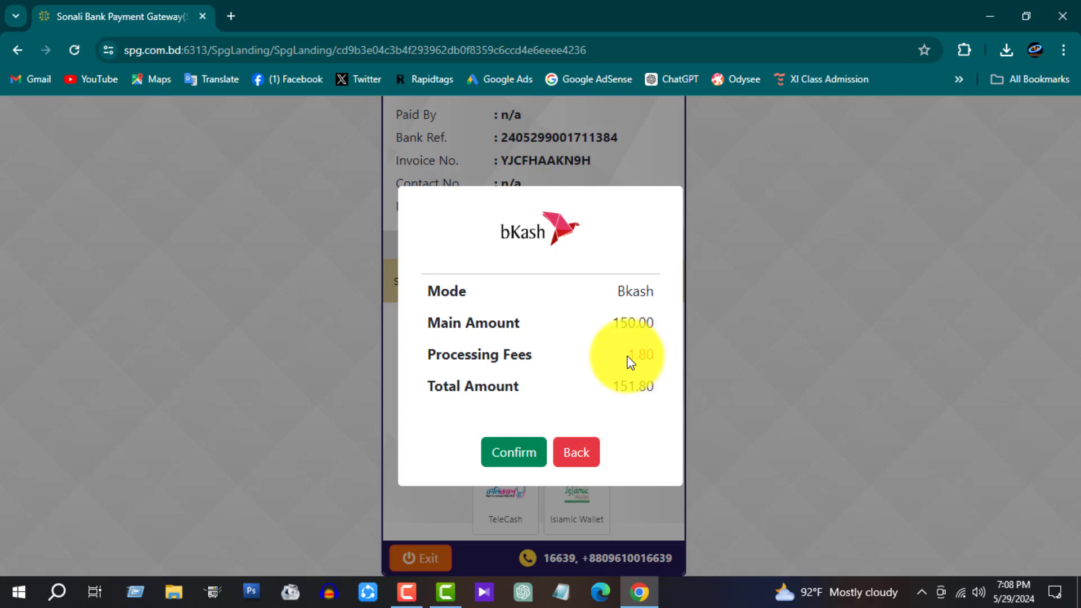
pyautogui.doubleClick(642, 356)
pyautogui.click(631, 388)
pyautogui.click(503, 454)
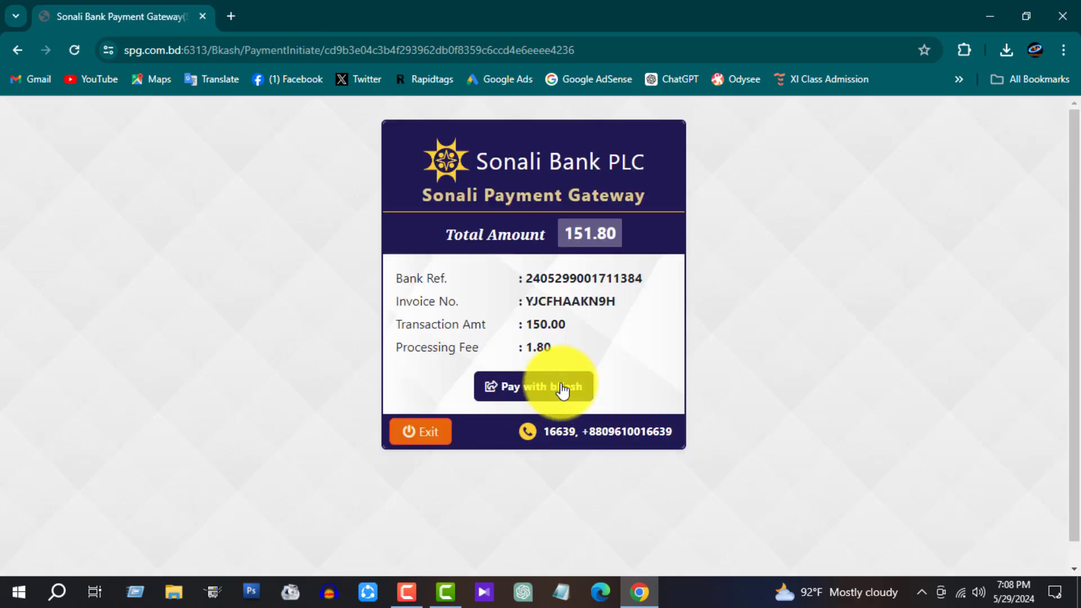
# Step: Start the 151.80 bKash payment and submit the bKash account number
pyautogui.click(562, 389)
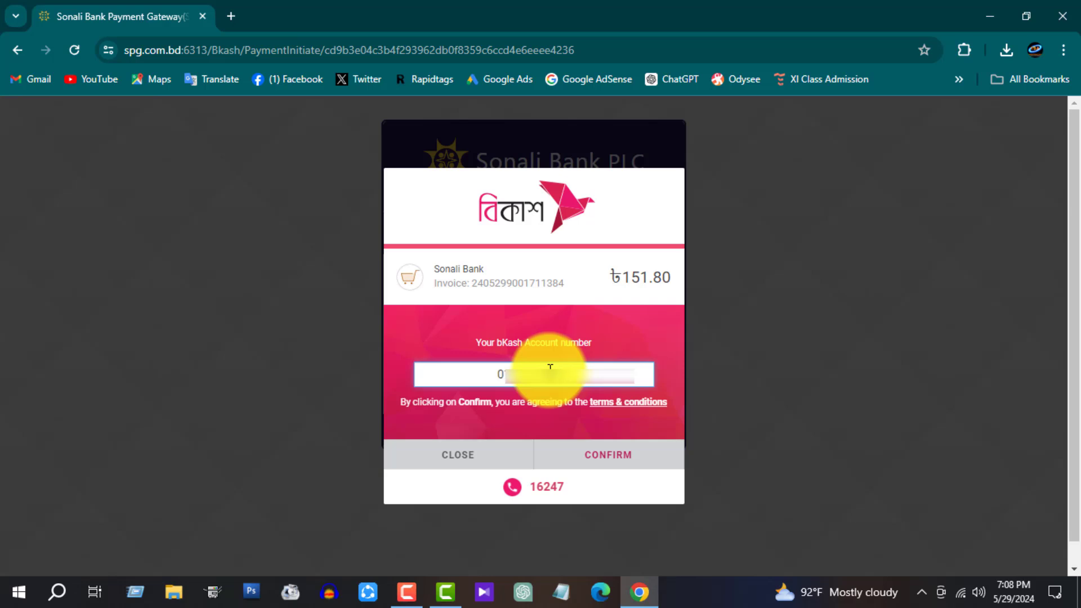
pyautogui.click(617, 459)
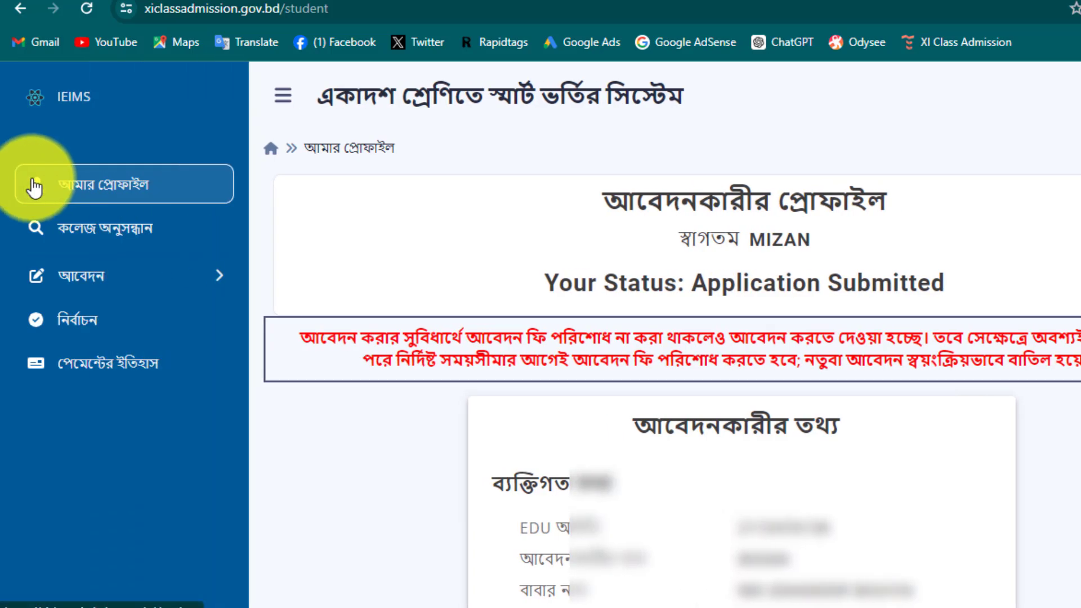
# Step: Reopen the application fee page and check its payment success message
pyautogui.click(205, 280)
pyautogui.click(172, 325)
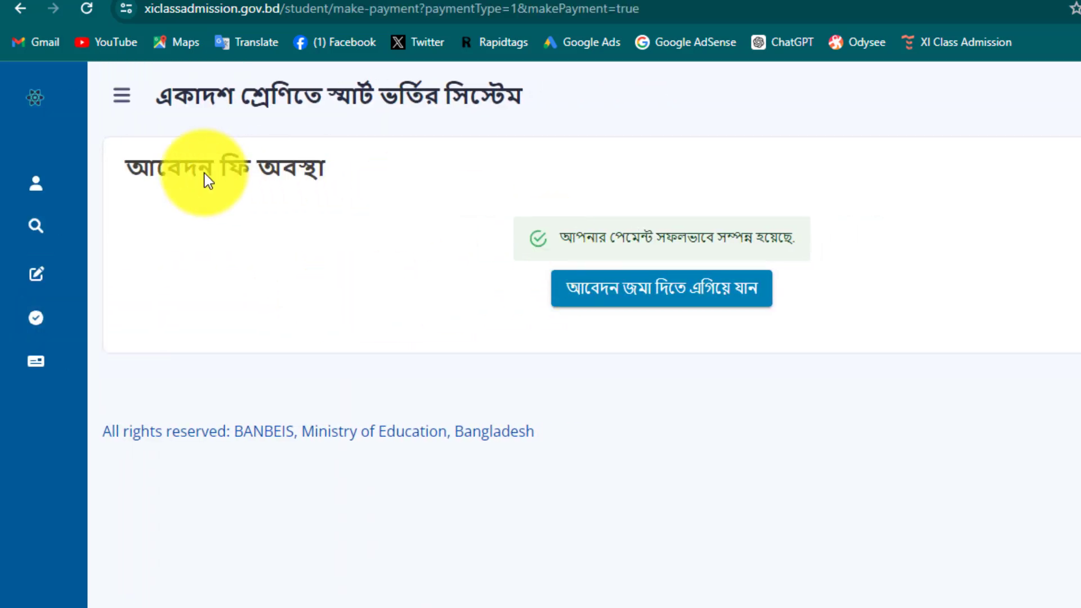
pyautogui.moveTo(560, 238); pyautogui.dragTo(785, 236)
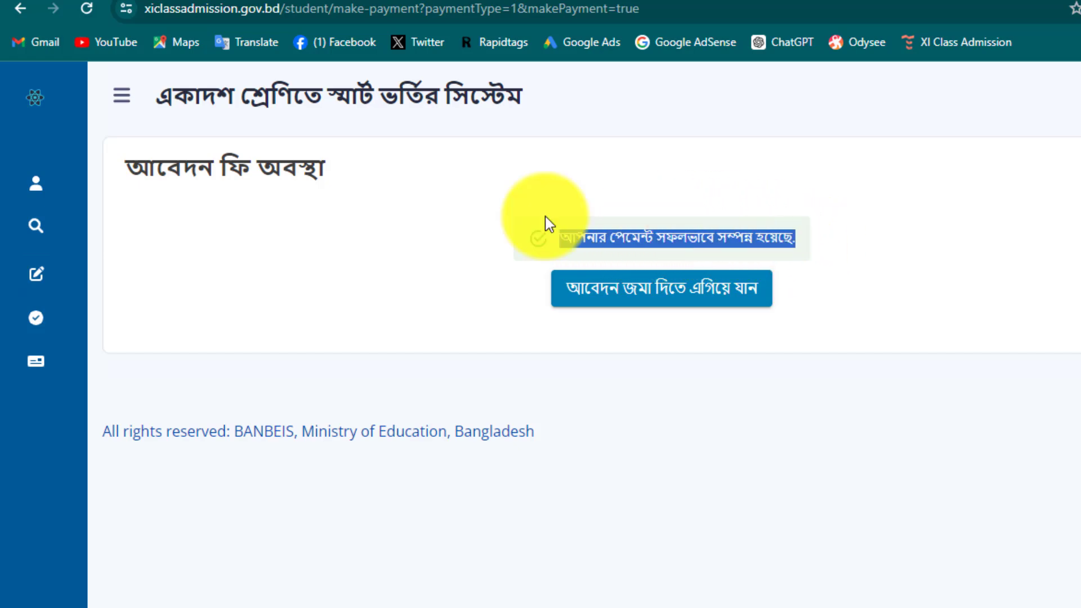
# Step: Open payment history and verify that the SONALI SHEBA 150 BDT Application Fee shows COMPLETED
pyautogui.moveTo(25, 374)
pyautogui.click(125, 373)
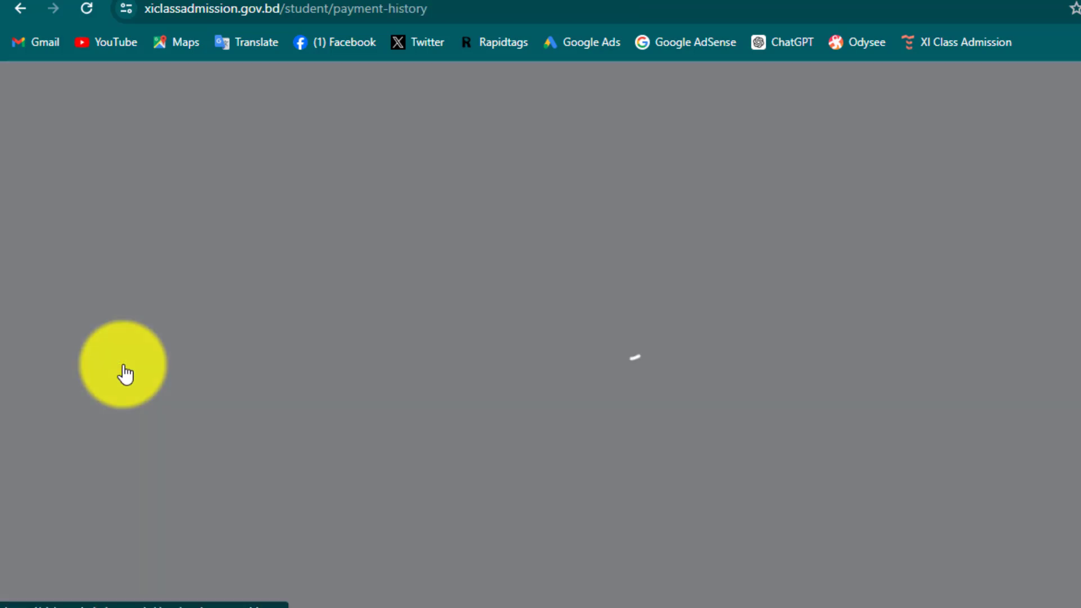
pyautogui.scroll(-1, 839, 490)
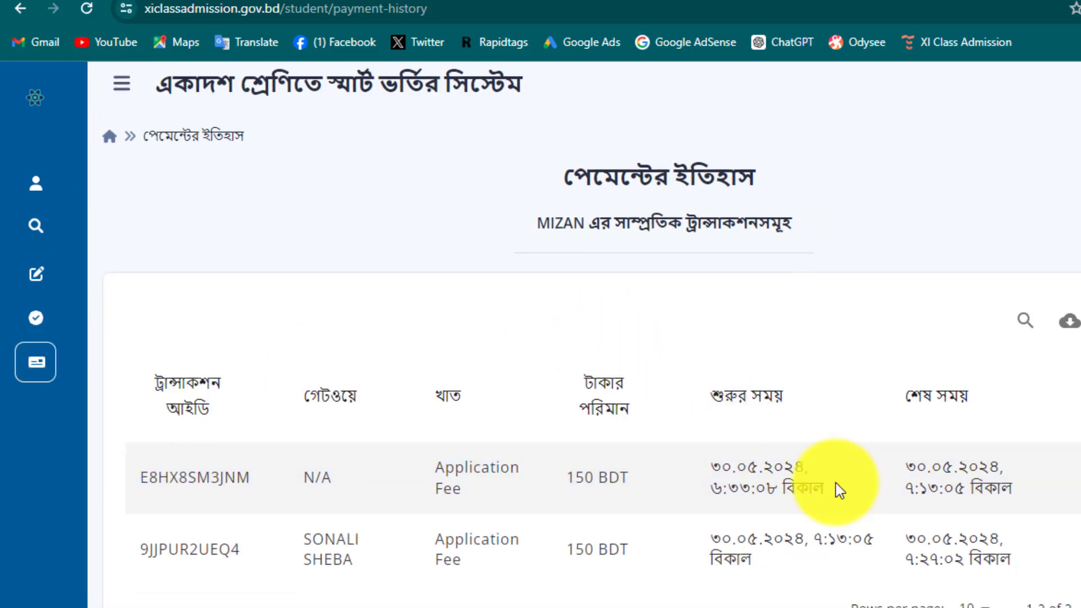
pyautogui.scroll(-3, 836, 484)
pyautogui.moveTo(969, 325); pyautogui.dragTo(1027, 329)
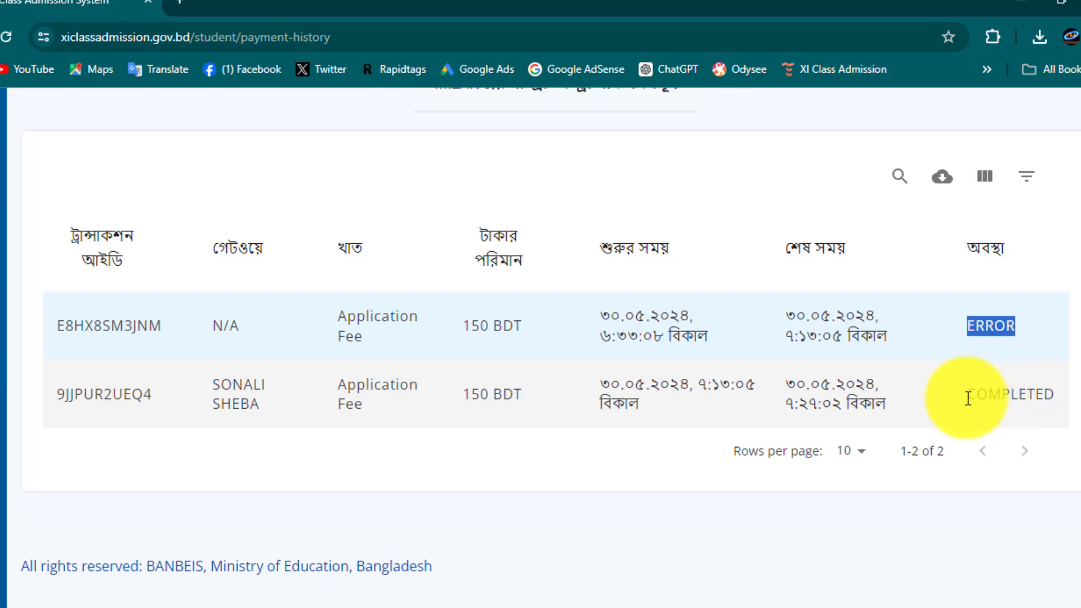
pyautogui.moveTo(964, 398); pyautogui.dragTo(1047, 394)
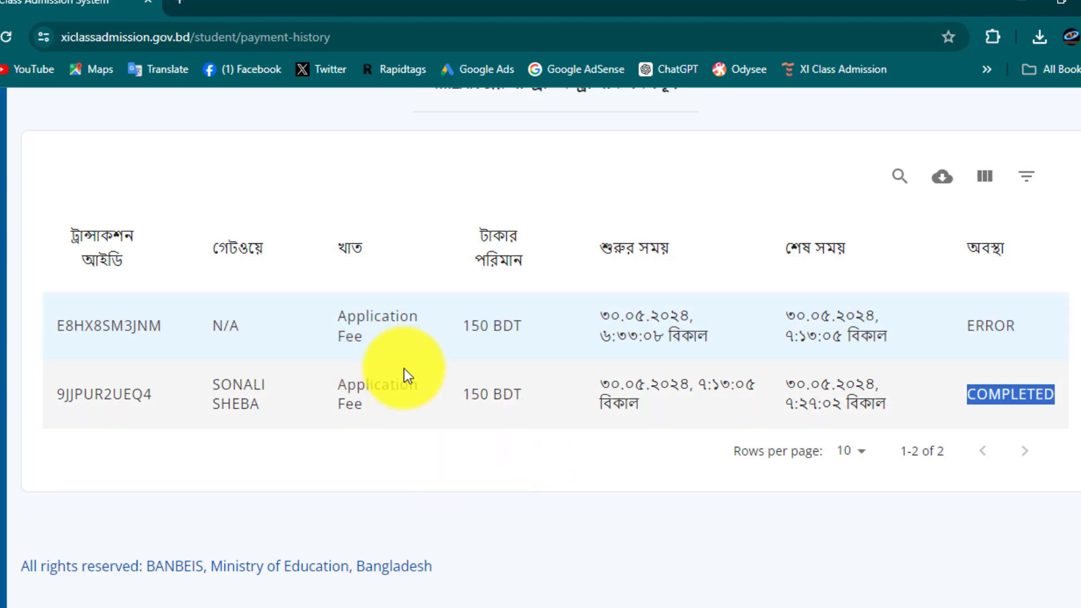
pyautogui.scroll(3, 404, 369)
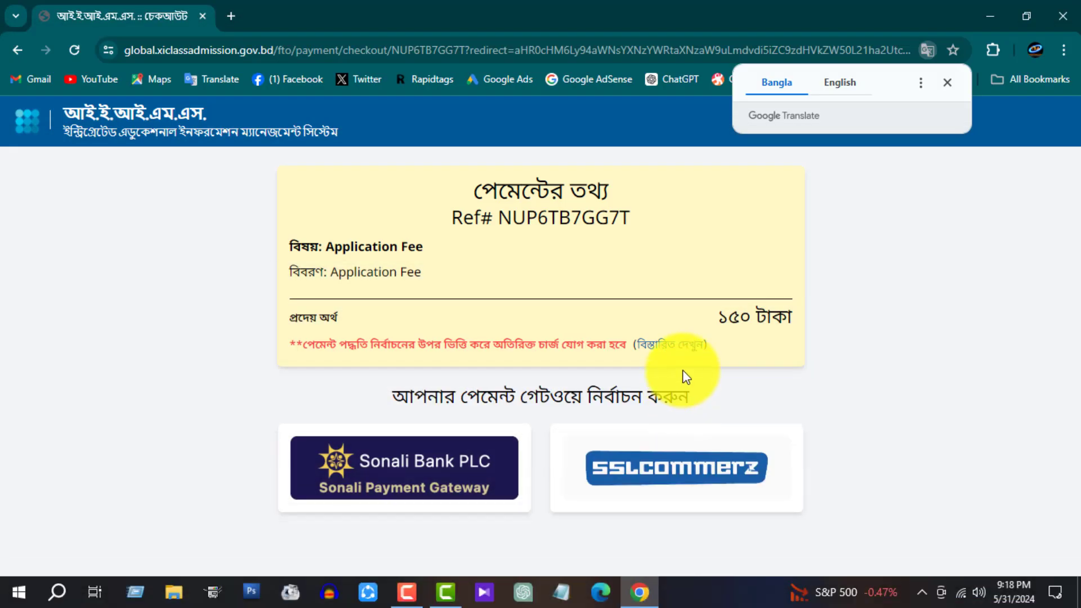
# Step: Back out of the Sonali option and continue with SSLCommerz as the payment gateway
pyautogui.moveTo(476, 194); pyautogui.dragTo(618, 173)
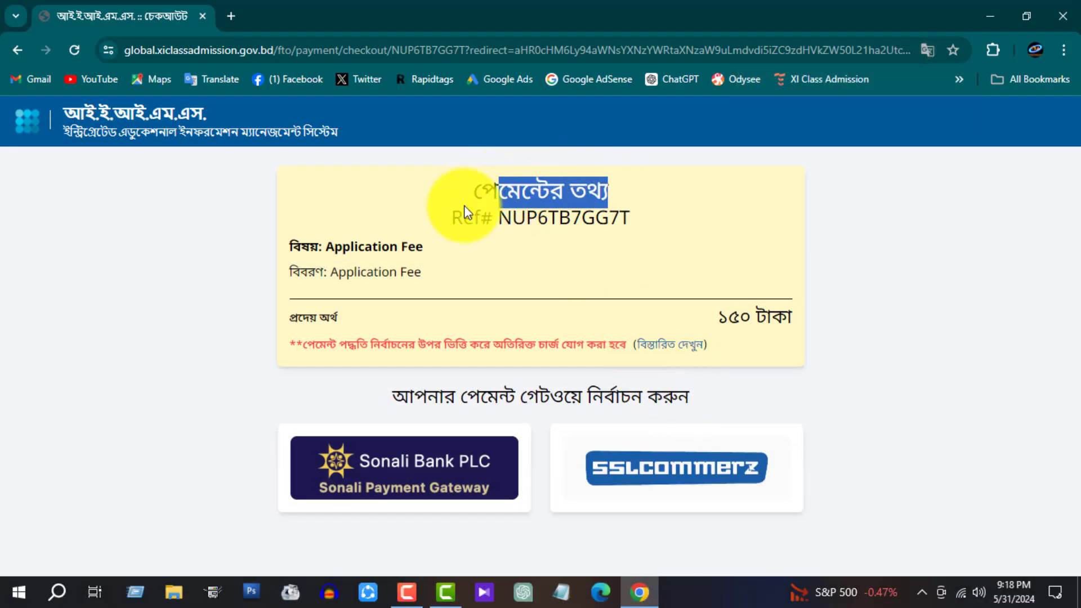
pyautogui.click(445, 466)
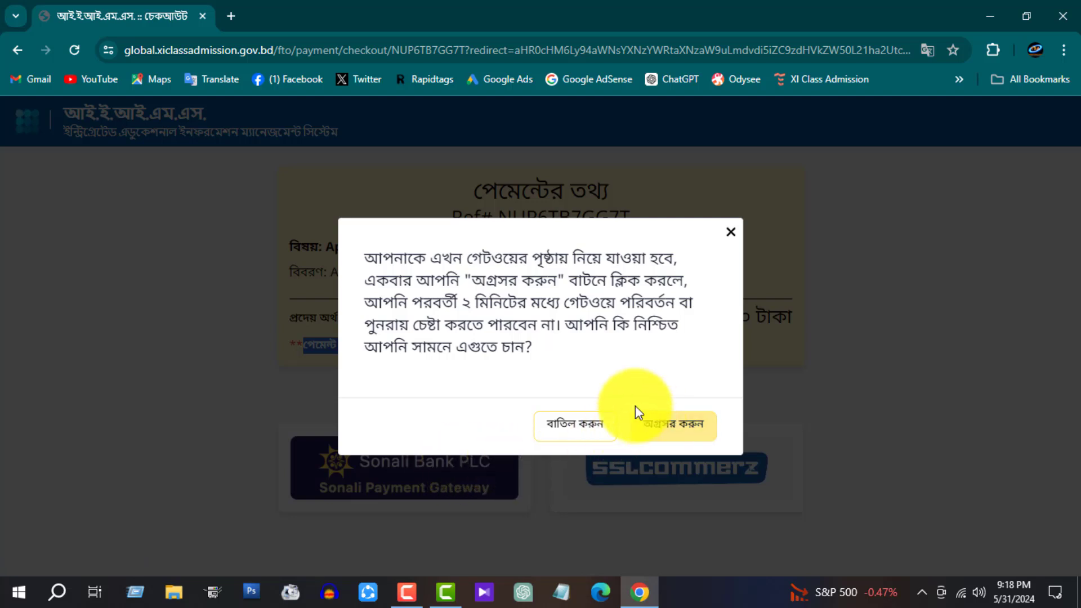
pyautogui.click(730, 232)
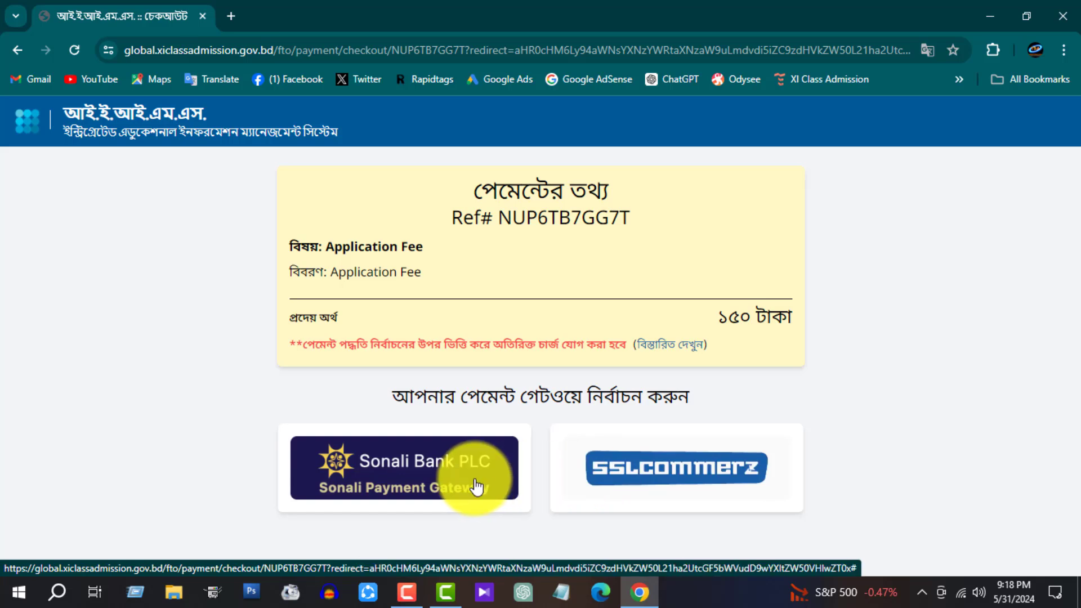
pyautogui.click(642, 467)
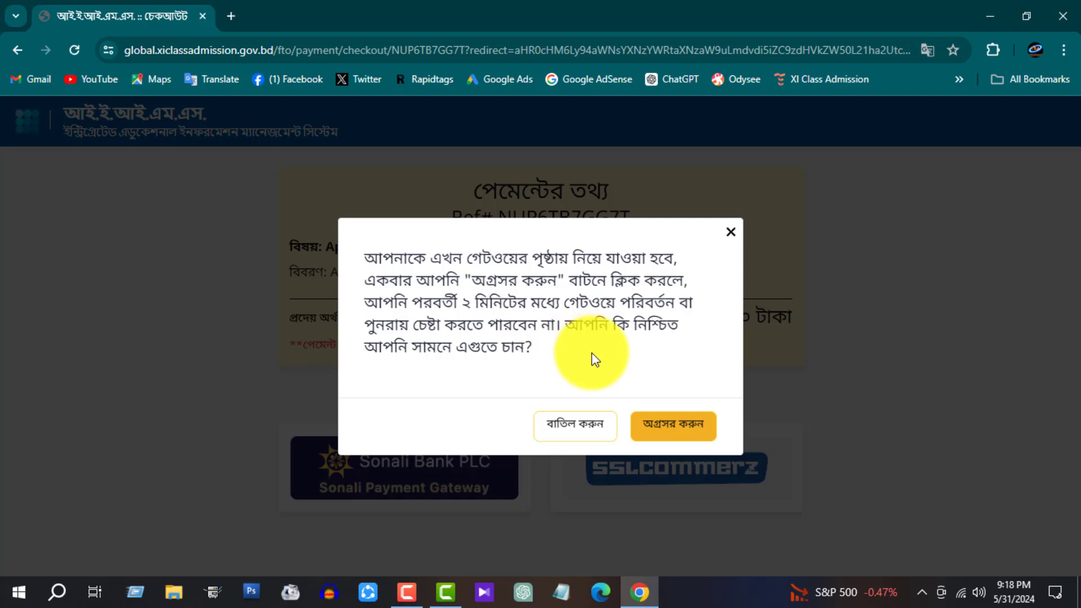
pyautogui.click(676, 428)
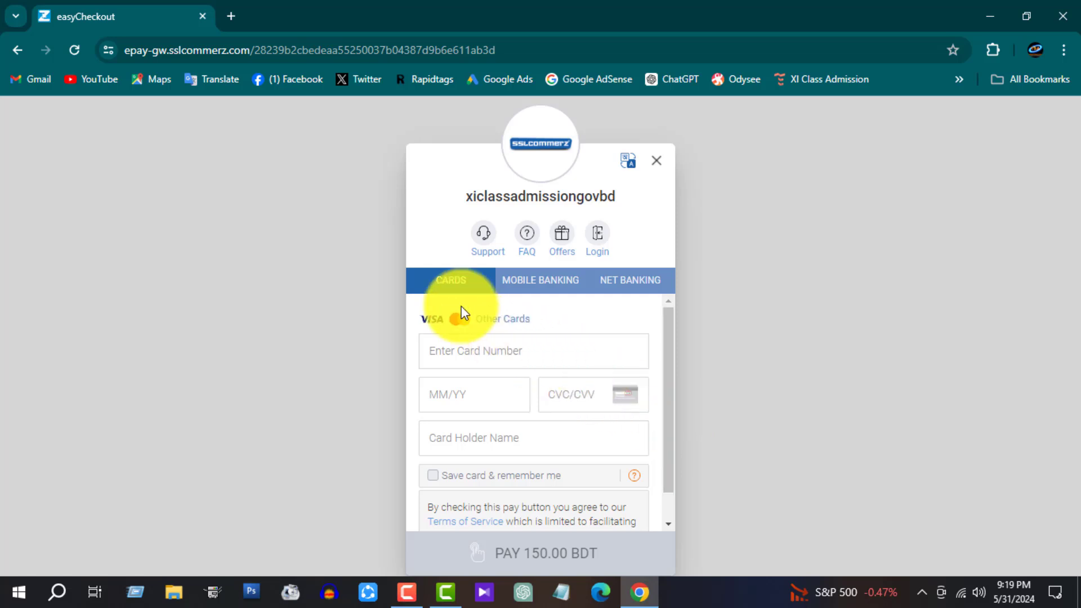
# Step: Pick Nagad under Mobile Banking, check the 1.98 additional fee and pay 151.98 BDT
pyautogui.click(535, 290)
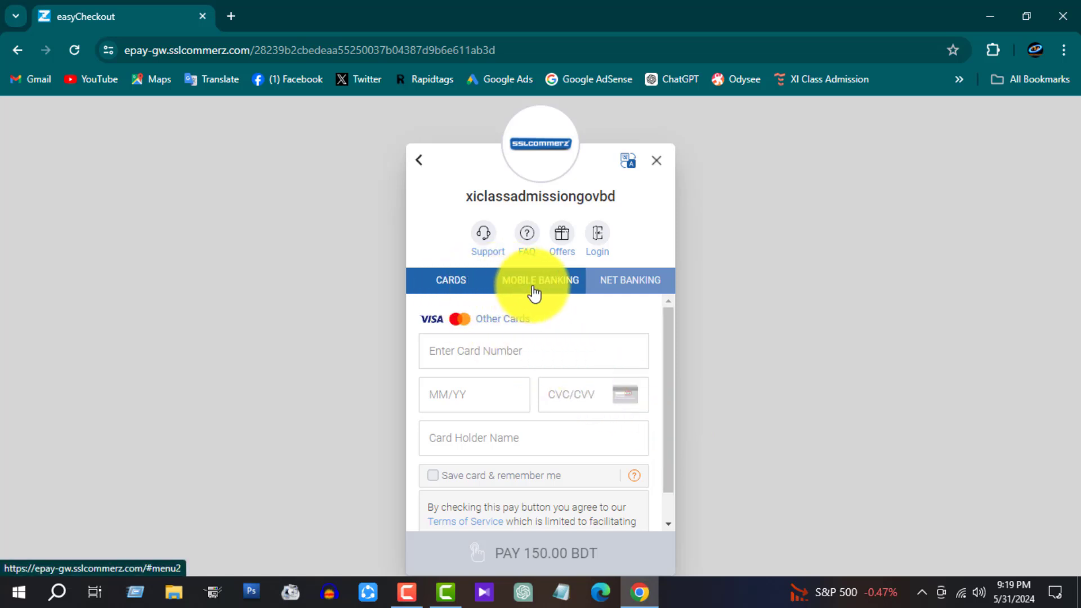
pyautogui.click(623, 285)
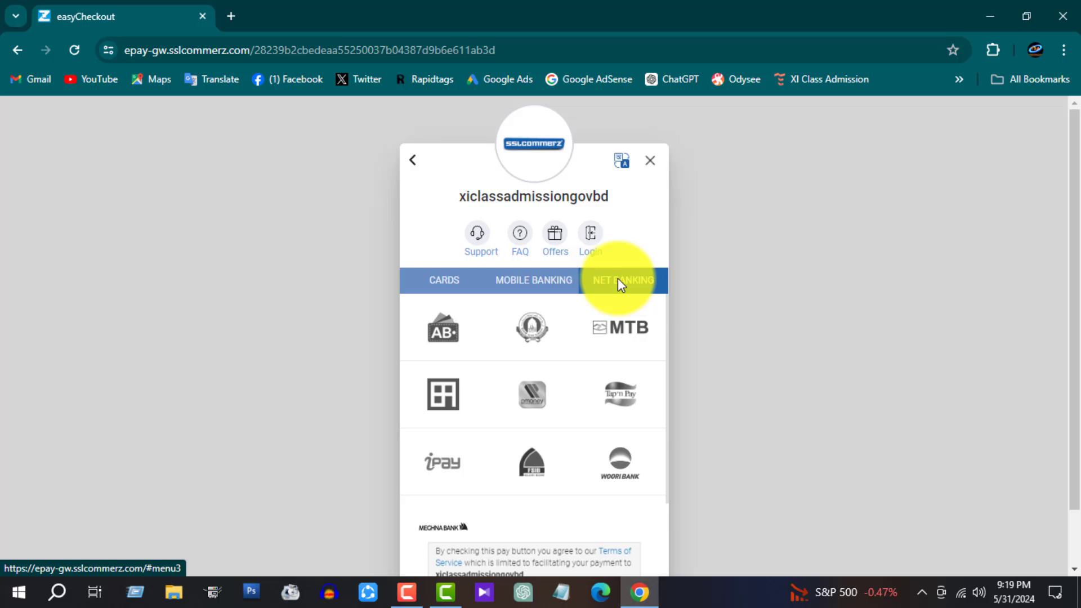
pyautogui.click(542, 285)
pyautogui.scroll(-1, 549, 297)
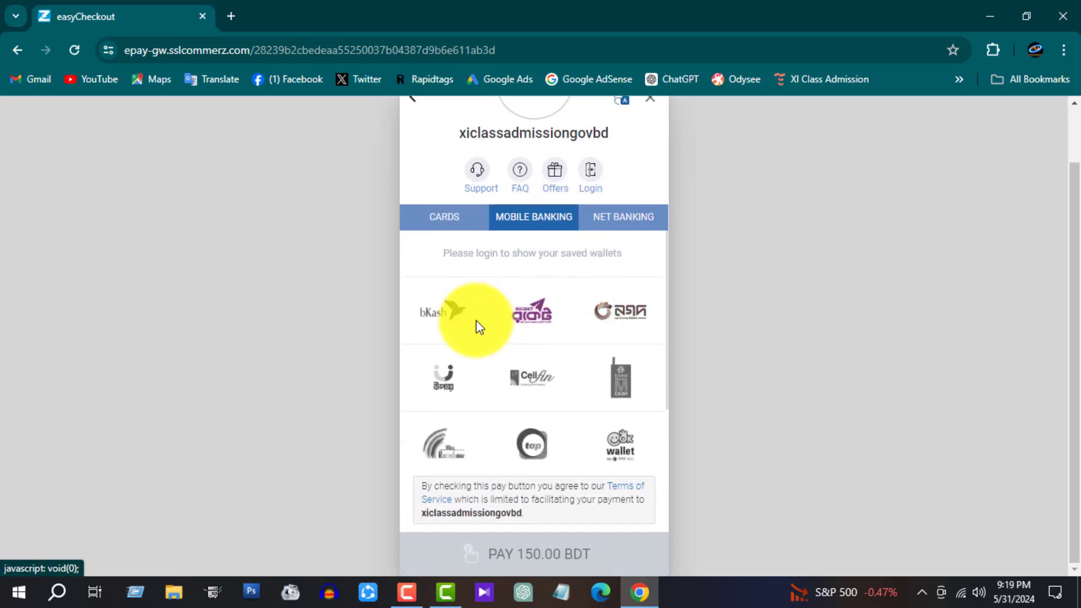
pyautogui.click(623, 318)
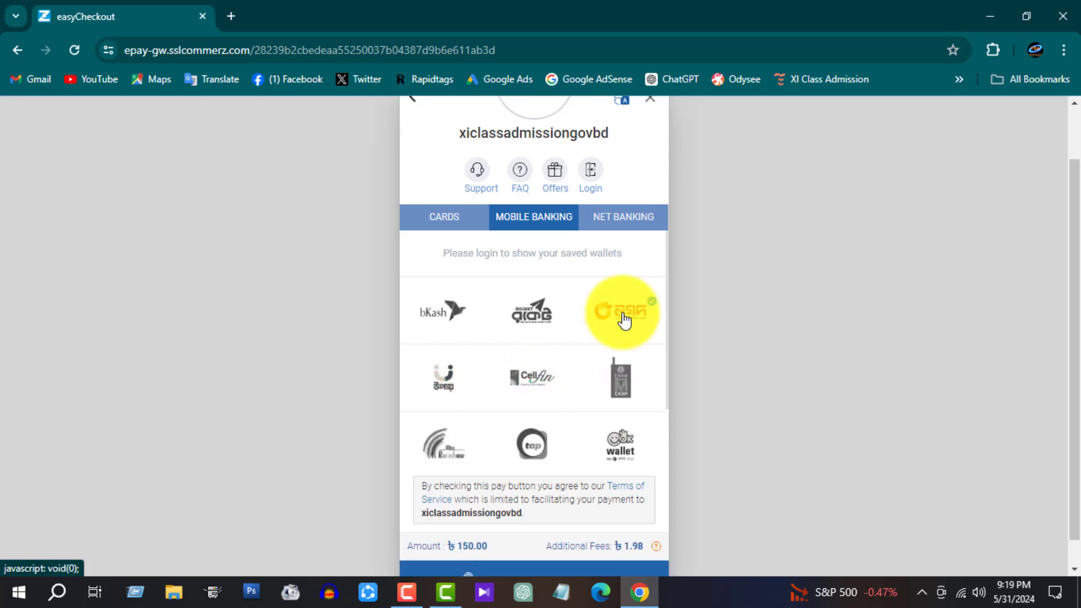
pyautogui.scroll(-1, 624, 320)
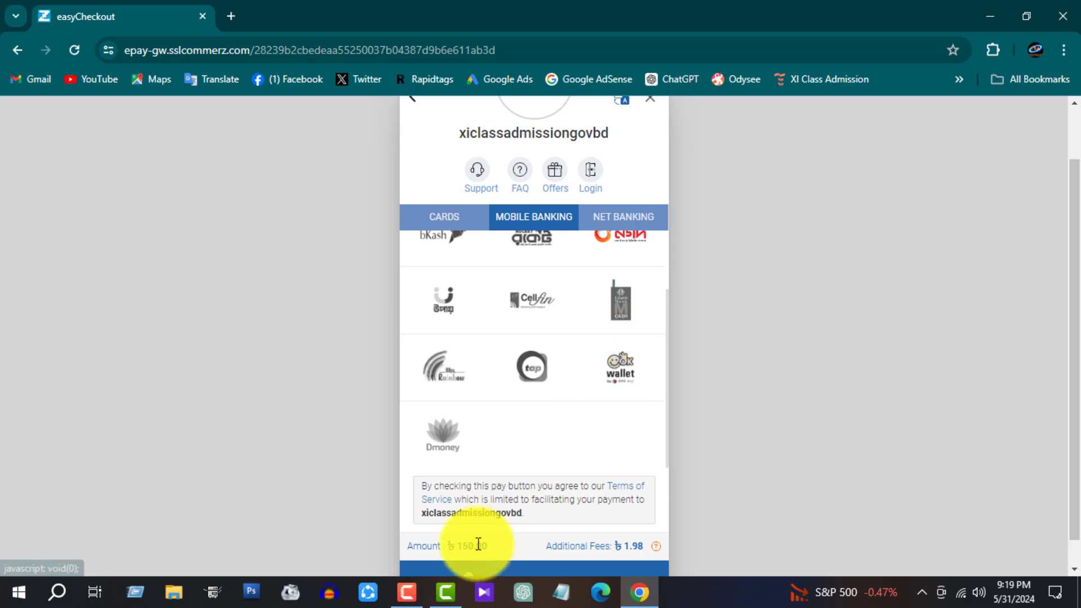
pyautogui.moveTo(621, 549); pyautogui.dragTo(635, 549)
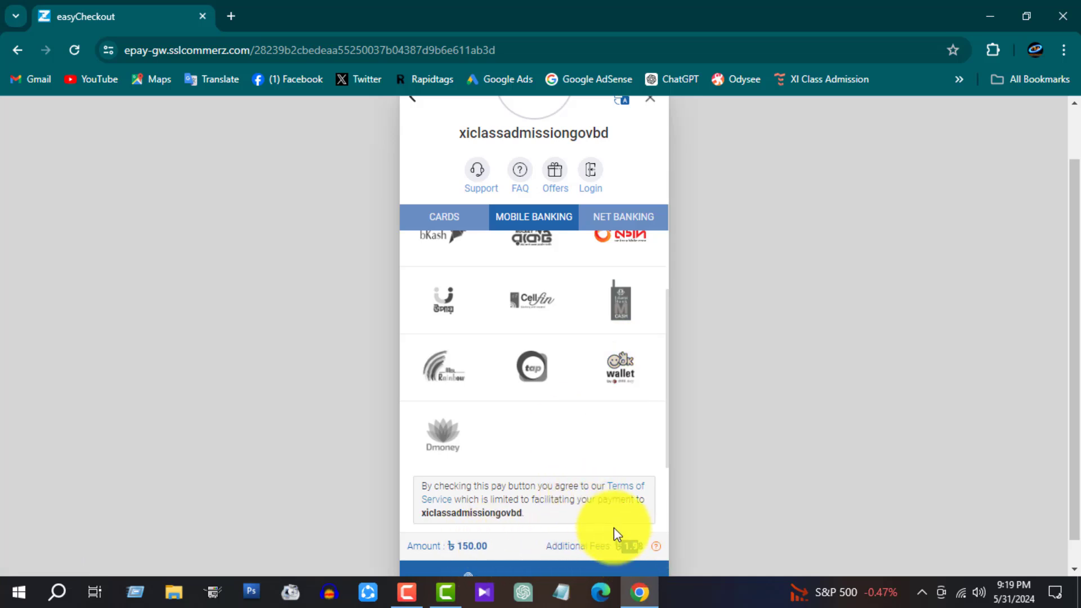
pyautogui.scroll(-1, 608, 532)
pyautogui.click(562, 556)
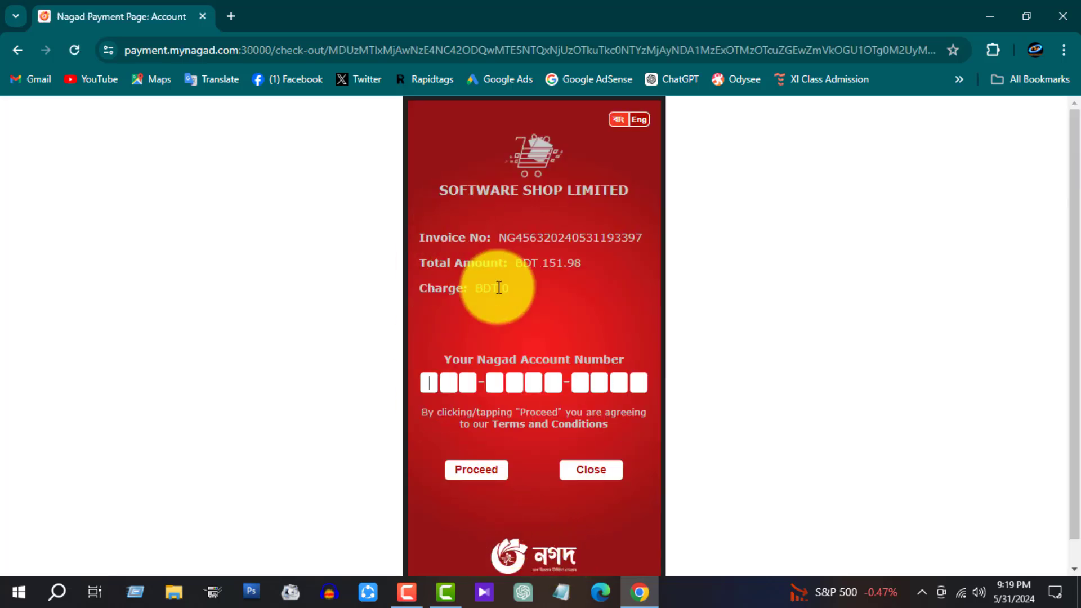
# Step: Enter the Nagad account number, verification code and PIN to complete the 151.98 BDT payment
pyautogui.write('01')
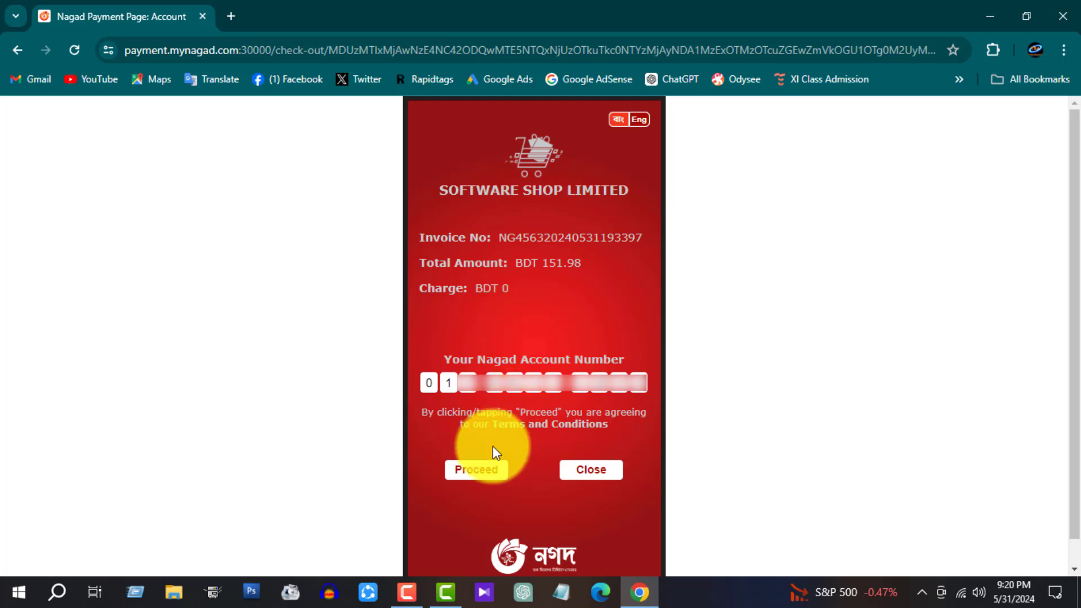
pyautogui.click(483, 476)
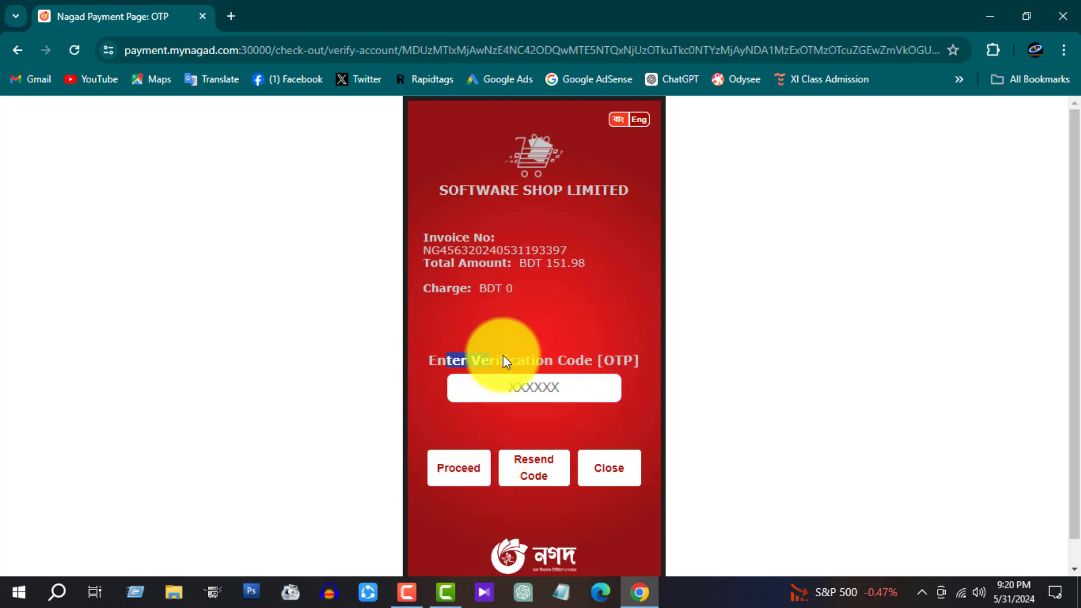
pyautogui.click(516, 386)
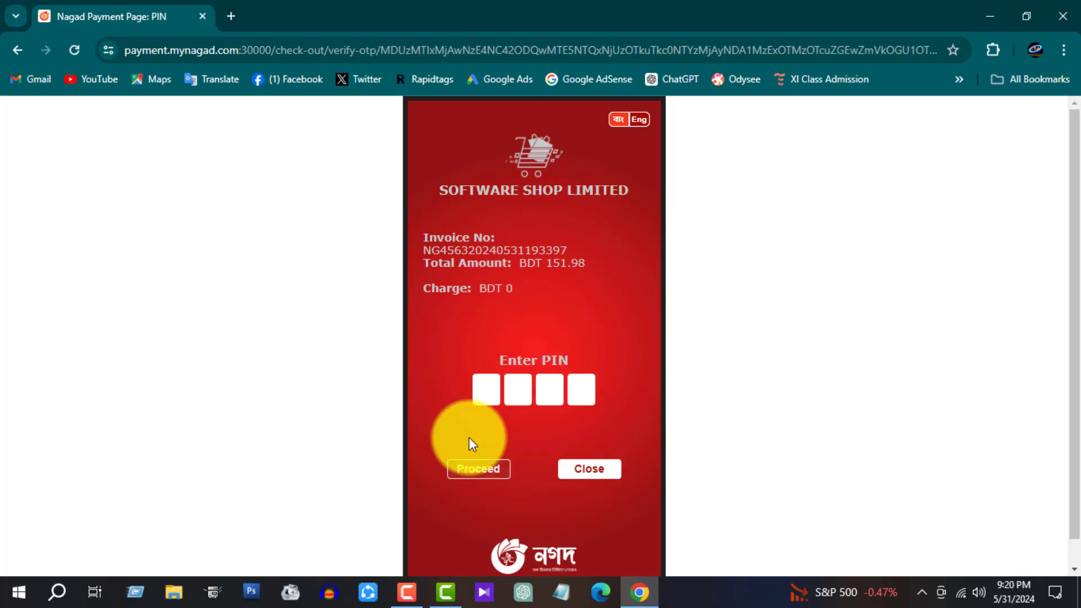
pyautogui.click(479, 470)
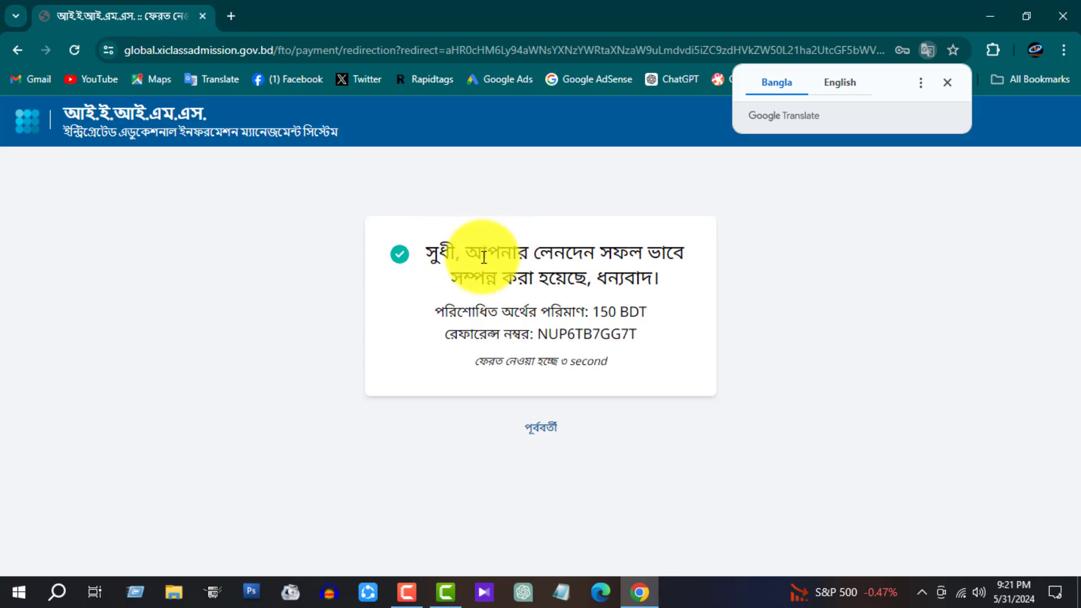
# Step: Check the payment success message on the fee status page, then expand the sidebar's আবেদন menu
pyautogui.moveTo(487, 252); pyautogui.dragTo(693, 258)
pyautogui.click(535, 272)
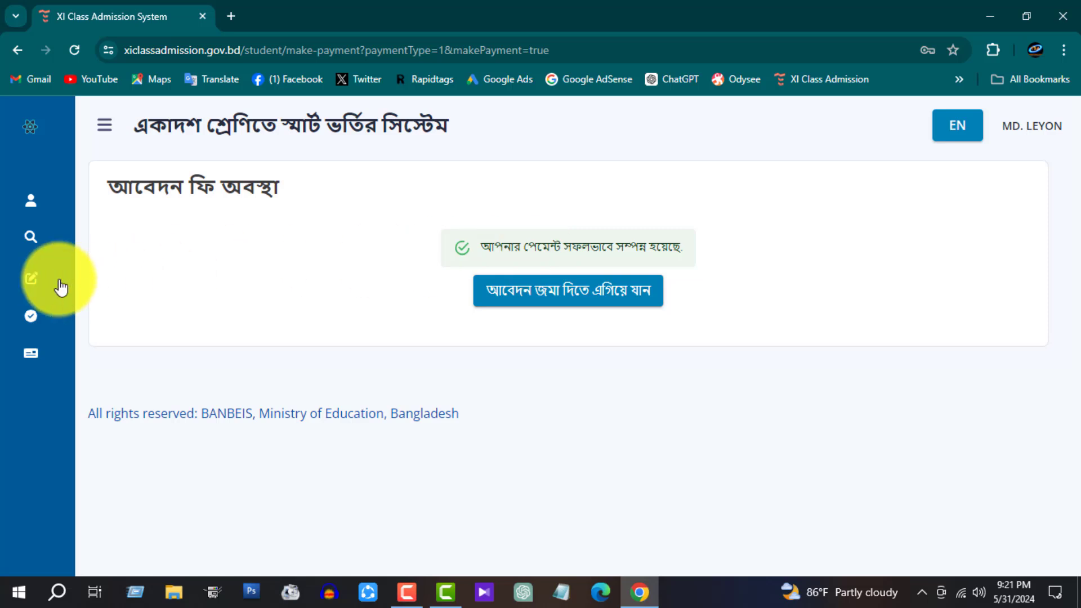
pyautogui.moveTo(36, 278)
pyautogui.click(189, 288)
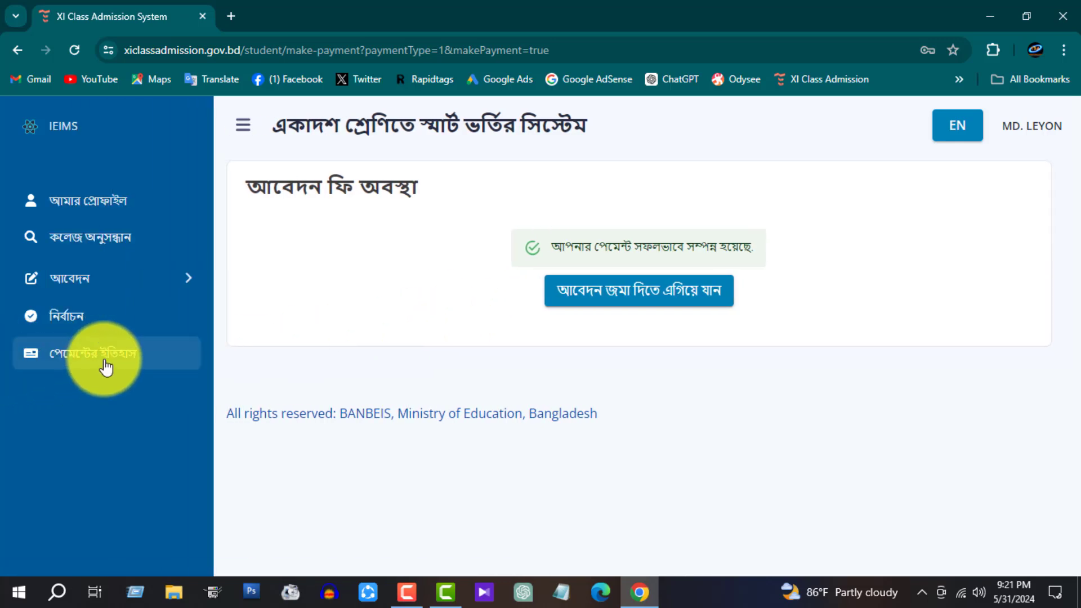
# Step: Open পেমেন্টের ইতিহাস and review the recent transactions, including the Application Fee entry
pyautogui.click(110, 360)
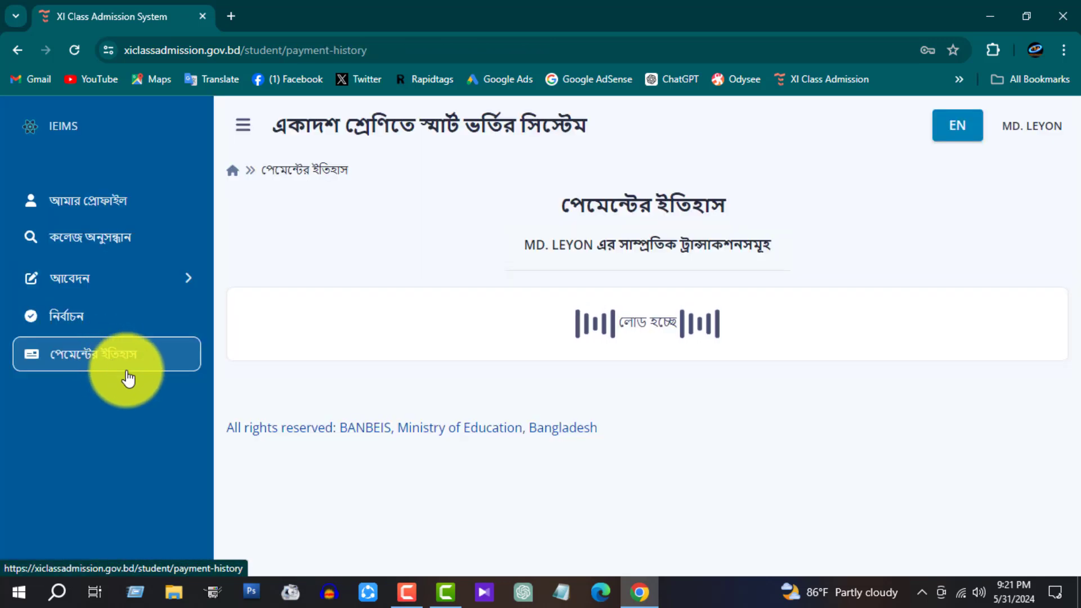
pyautogui.moveTo(543, 201); pyautogui.dragTo(670, 212)
pyautogui.moveTo(459, 245); pyautogui.dragTo(708, 242)
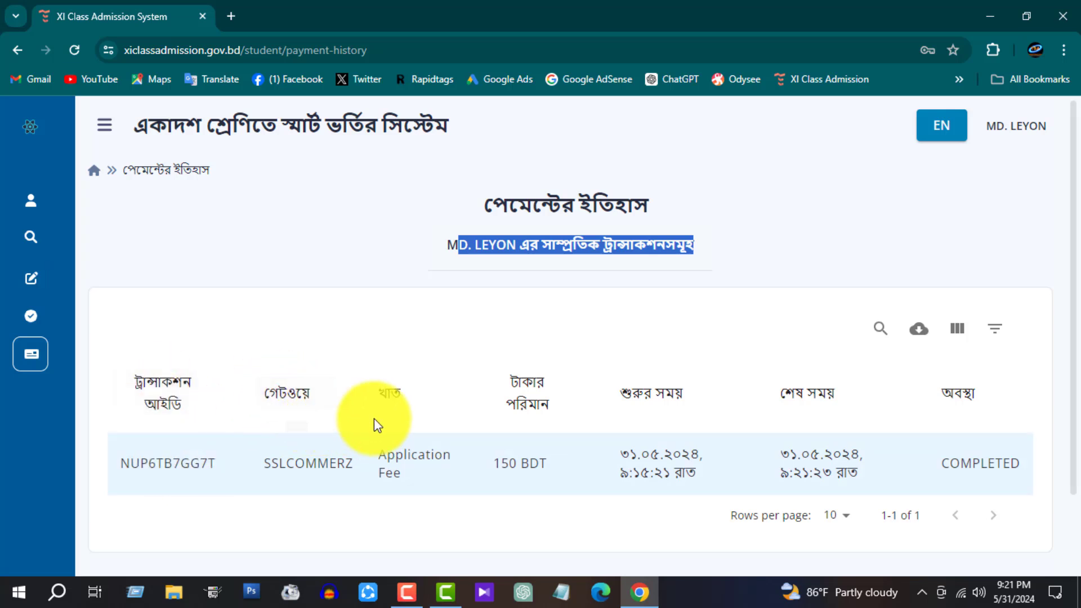
pyautogui.moveTo(386, 456); pyautogui.dragTo(423, 470)
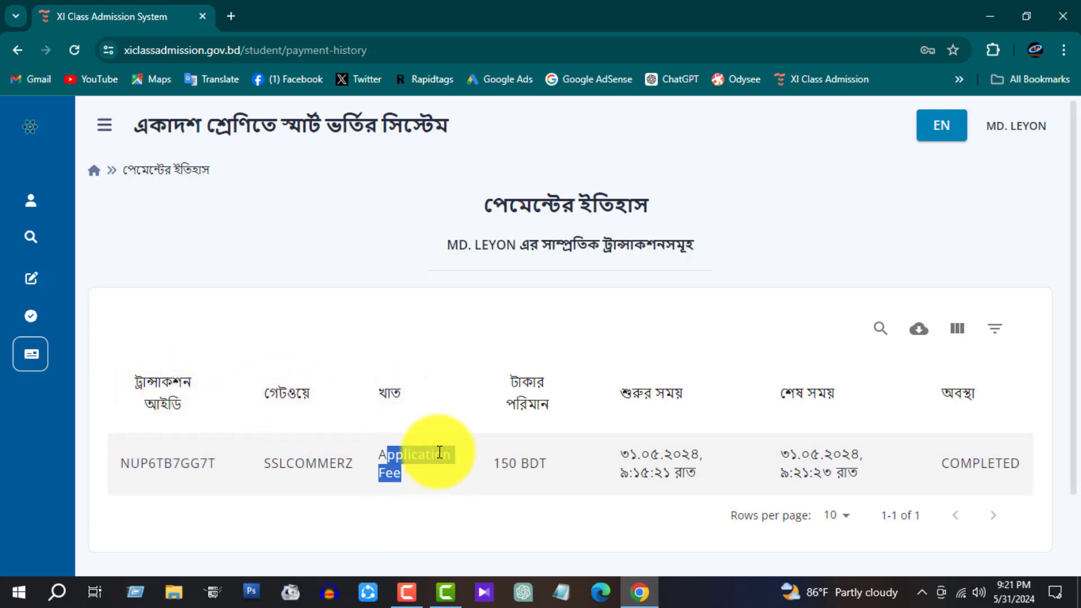
# Step: Sort the transactions by টাকার পরিমান and confirm the 150 BDT SSLCOMMERZ payment shows COMPLETED
pyautogui.click(510, 394)
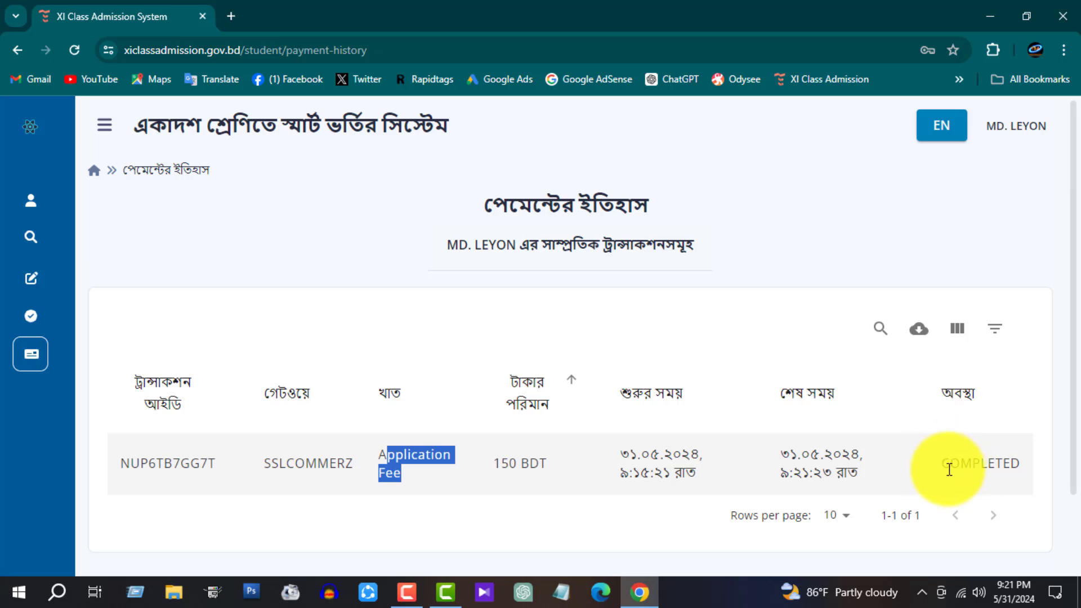
pyautogui.moveTo(943, 464); pyautogui.dragTo(1027, 469)
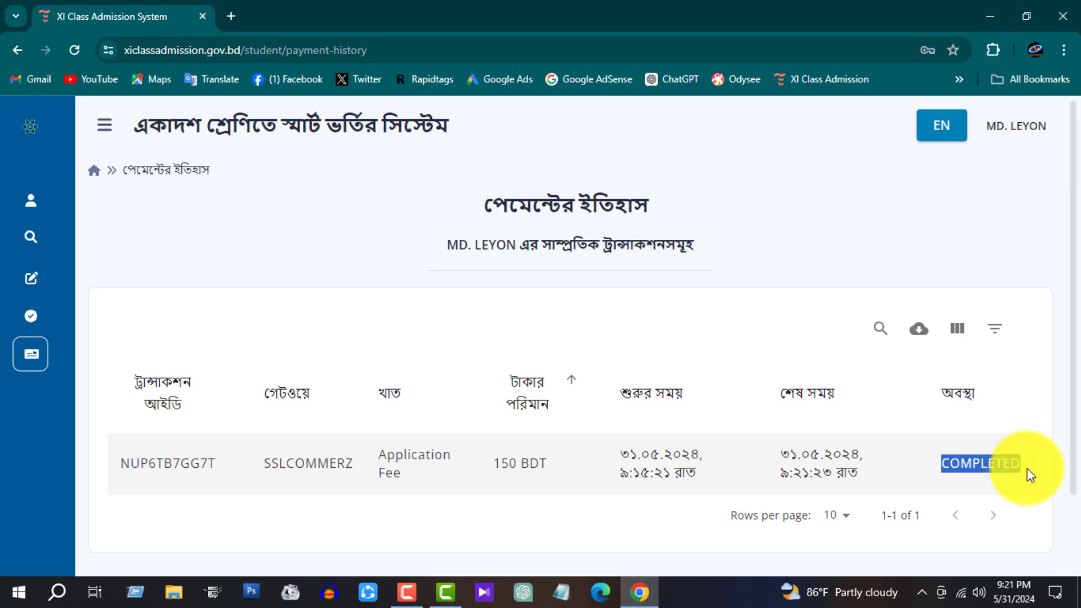
pyautogui.scroll(-3, 990, 428)
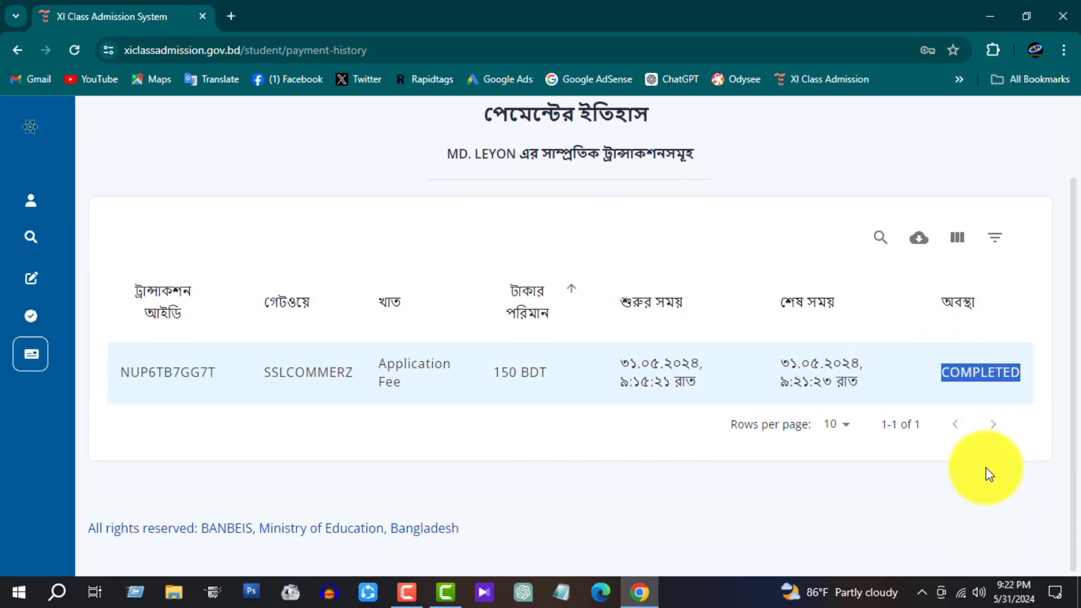
pyautogui.scroll(3, 965, 448)
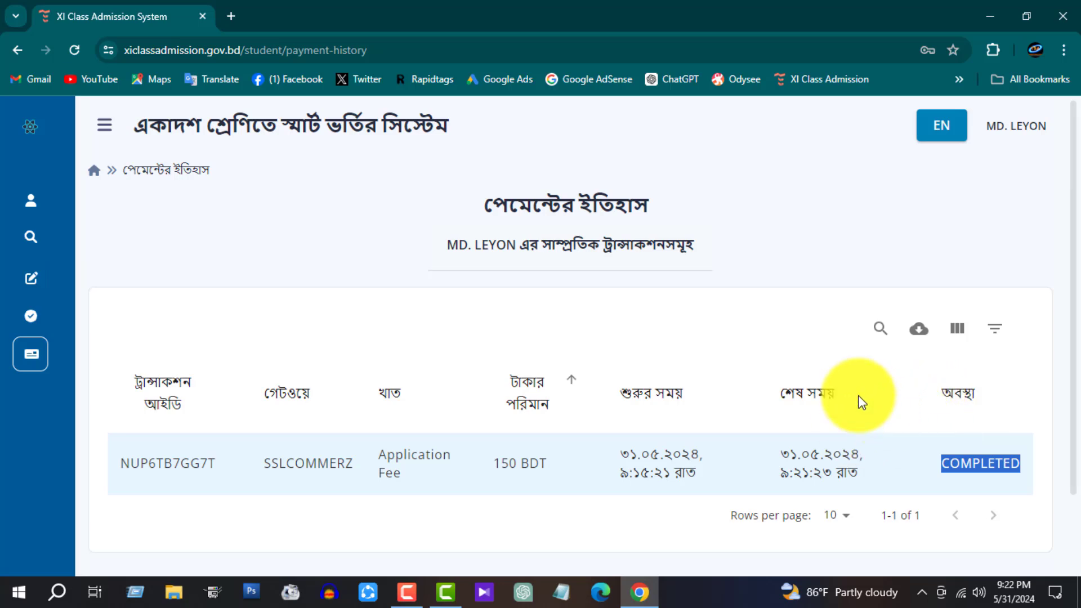
pyautogui.moveTo(3, 293)
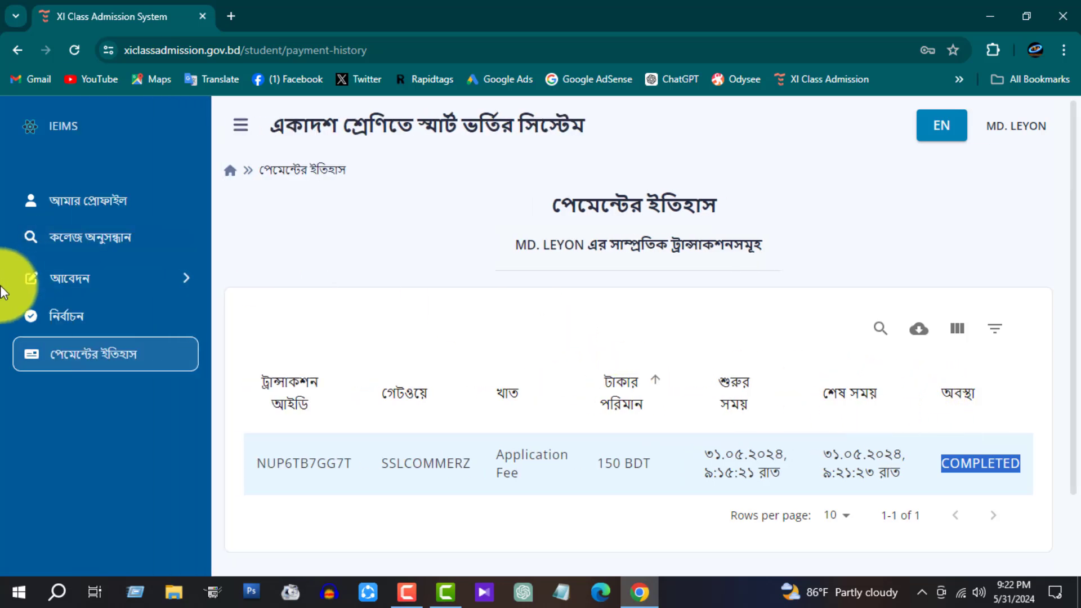
pyautogui.click(154, 286)
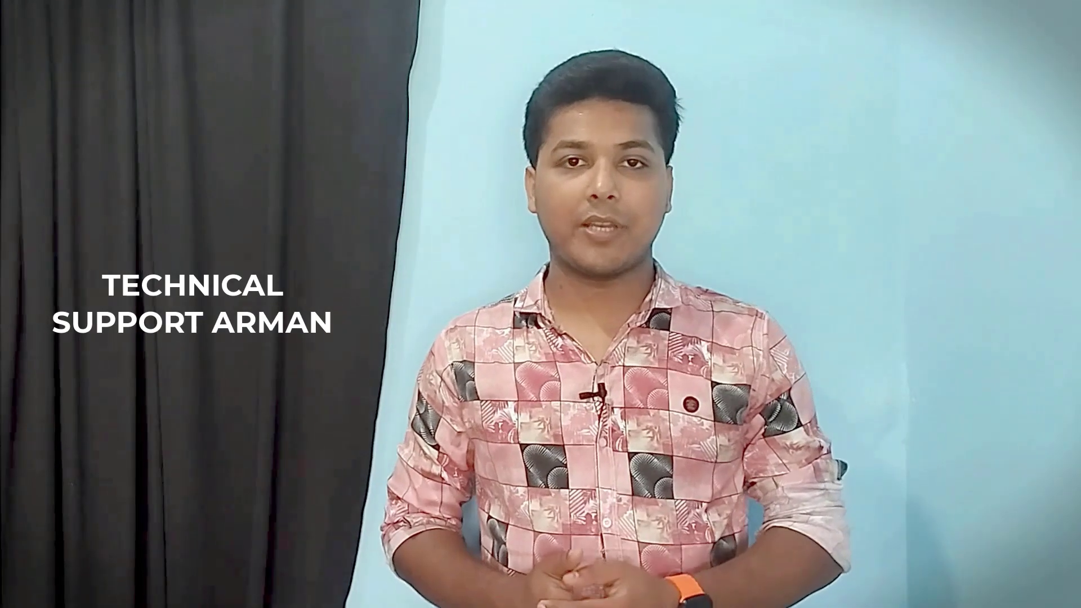